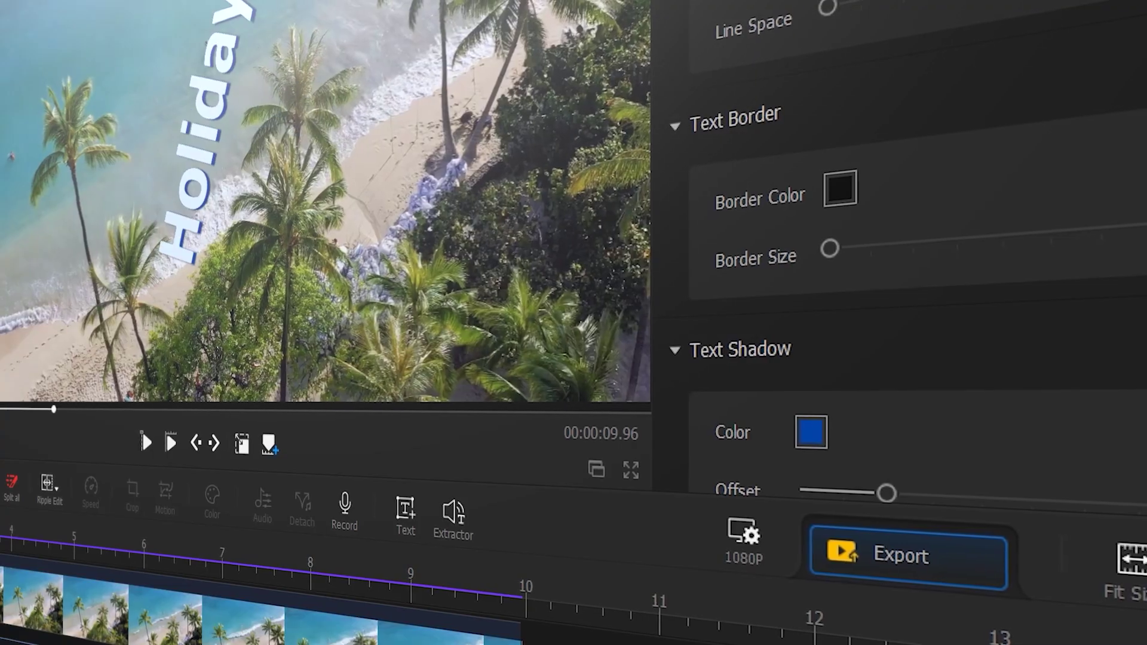
Open project 202111-09-0_copy, drop the production ID_4611808 clip on the video track, and set the playhead to 2.16 s.
drag(835, 1, 912, 24)
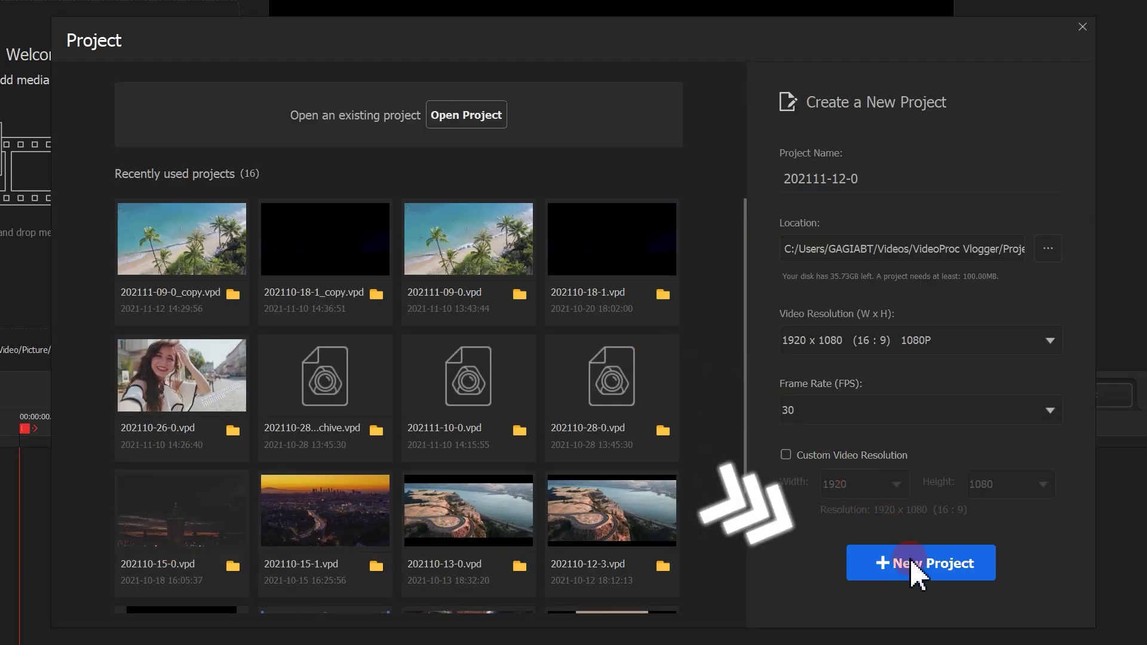
click(187, 268)
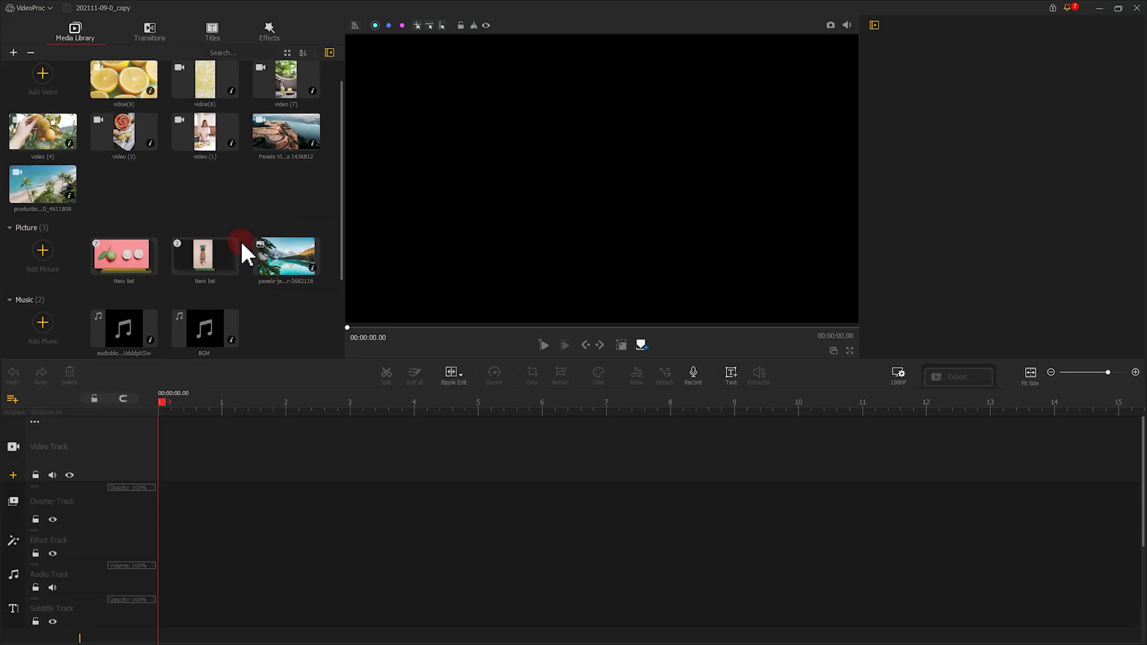
drag(49, 206, 189, 429)
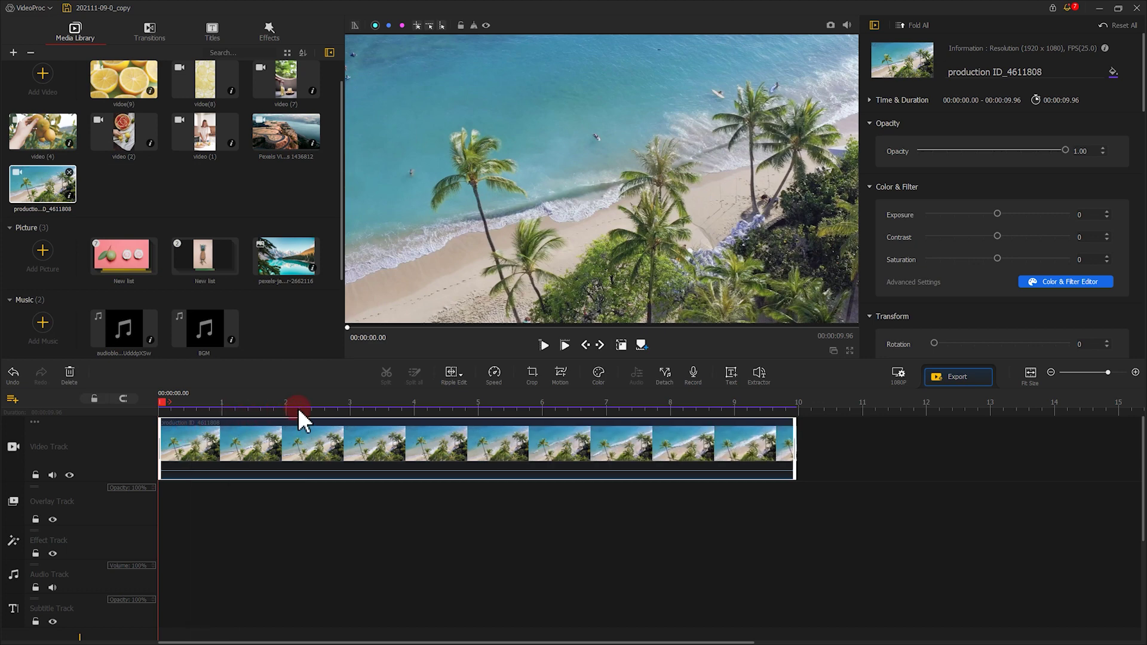
click(297, 408)
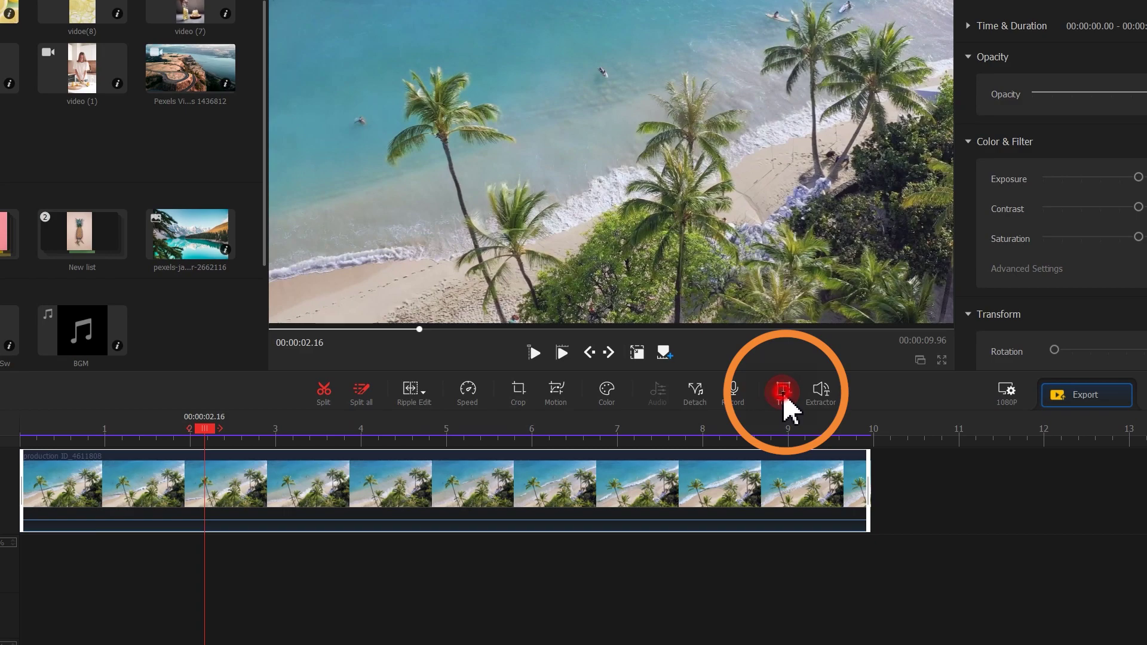
Add a 5-second default text title at 2.16 s and select its Text box for editing.
click(783, 392)
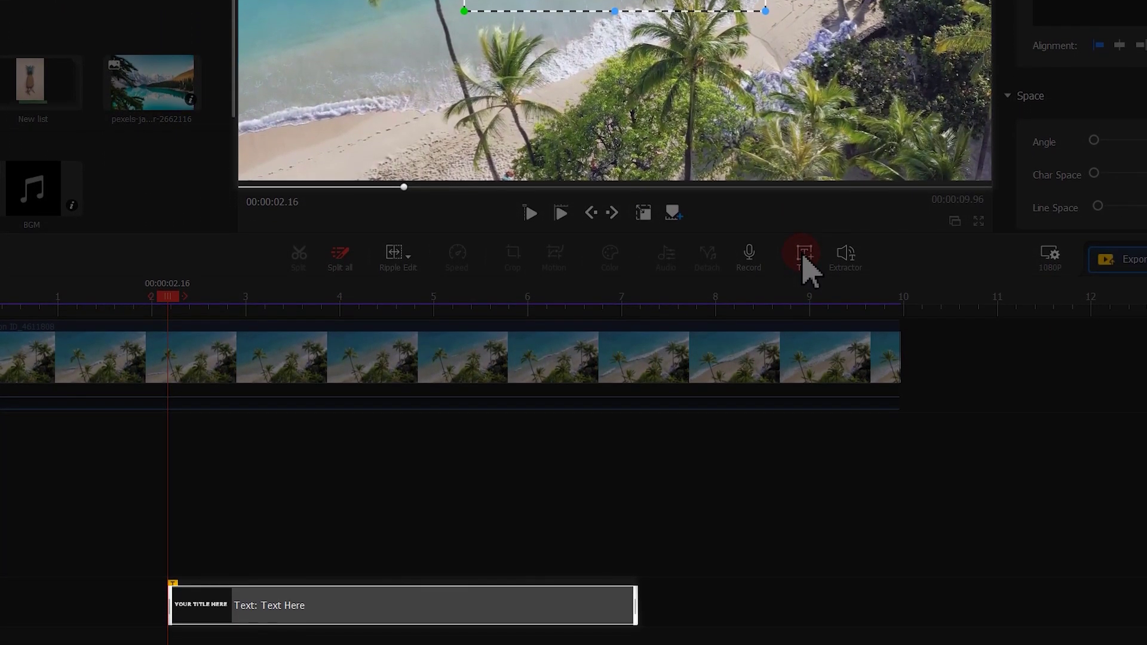
click(658, 42)
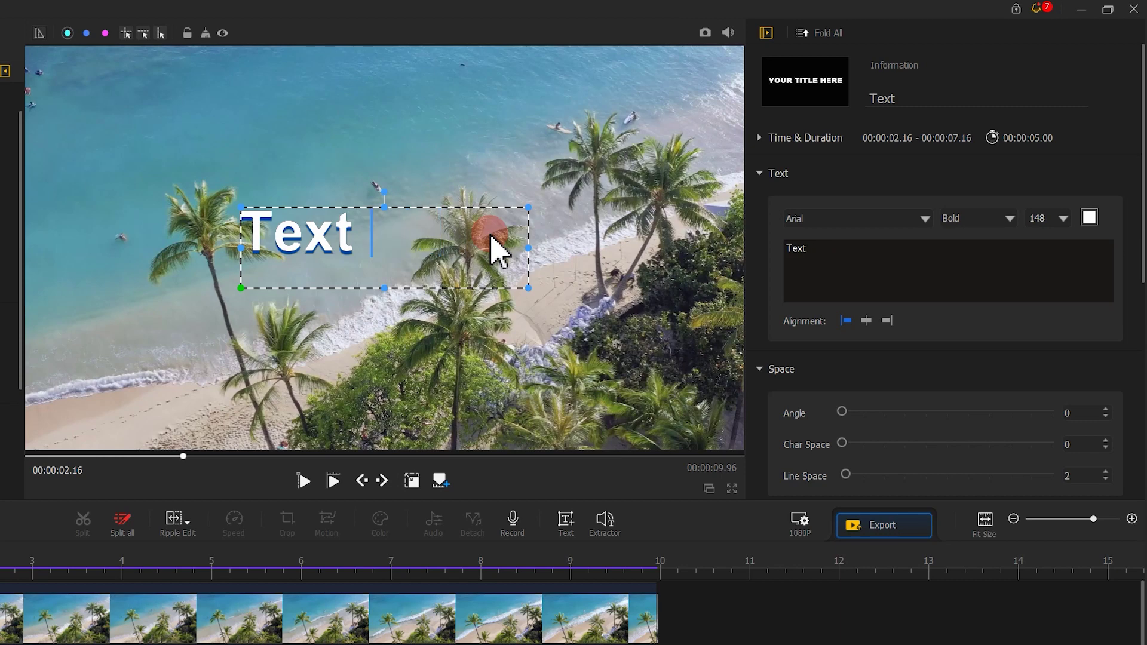
click(858, 245)
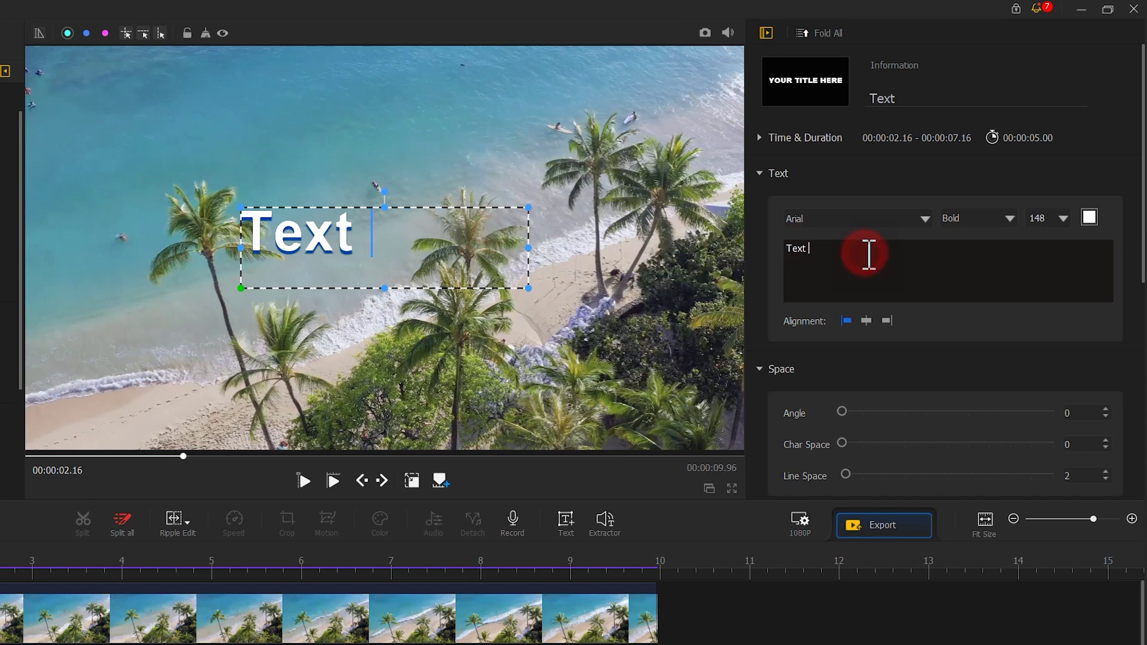
Replace the title wording with 'Holiday' and set its Start Time to 0, giving a 7.16 s duration.
double_click(868, 262)
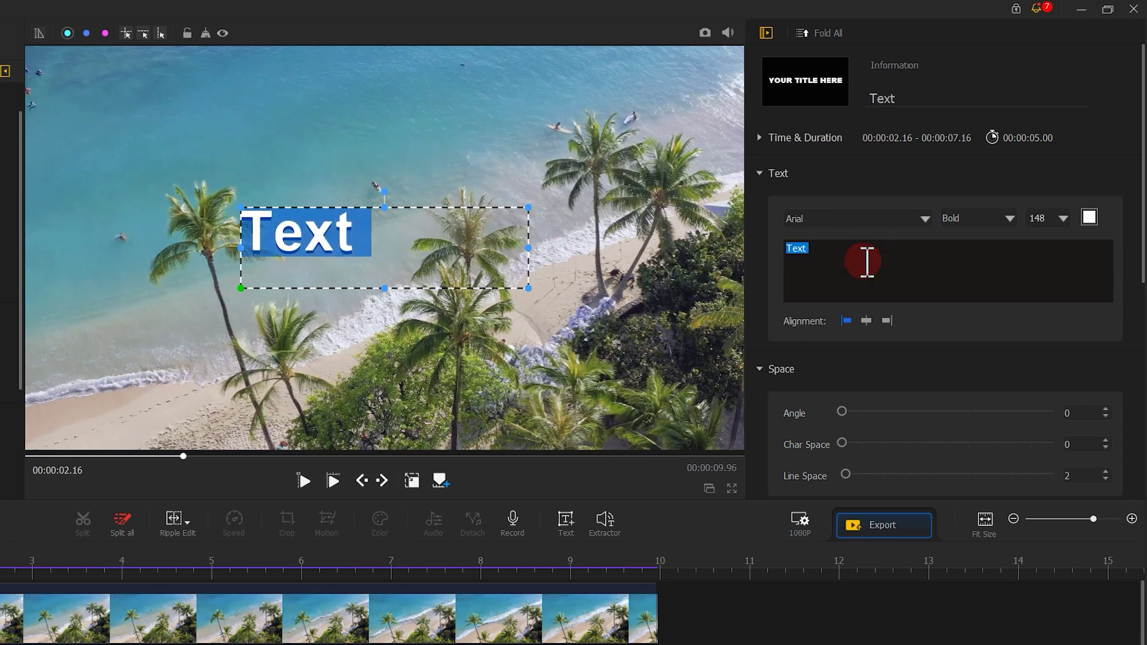
text(Holiday)
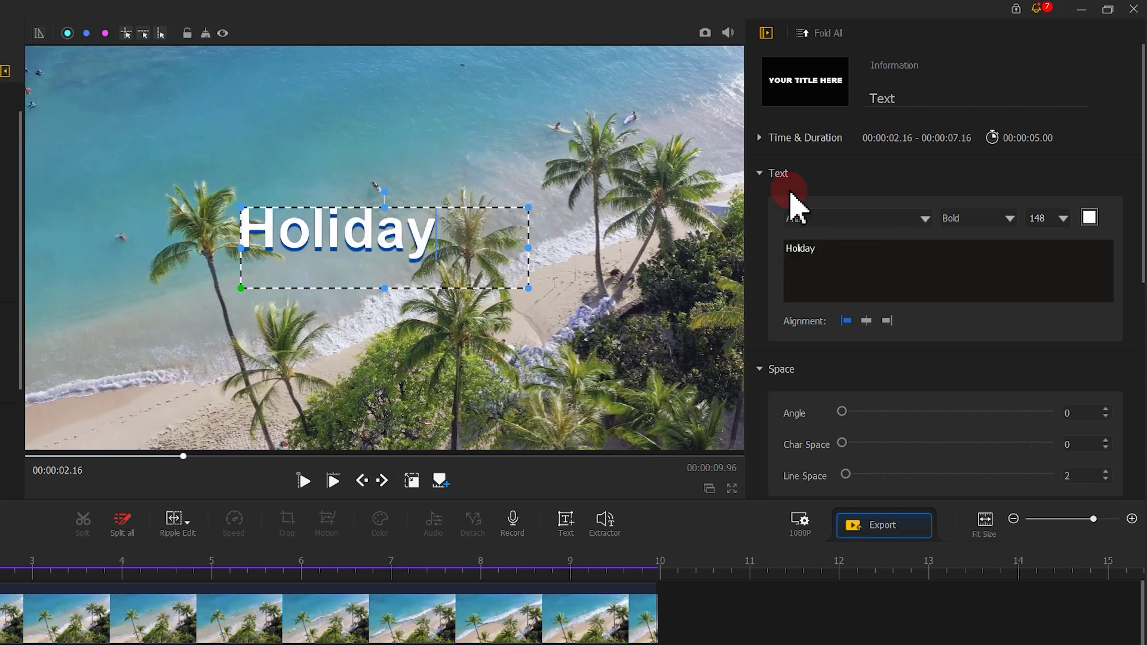
click(765, 143)
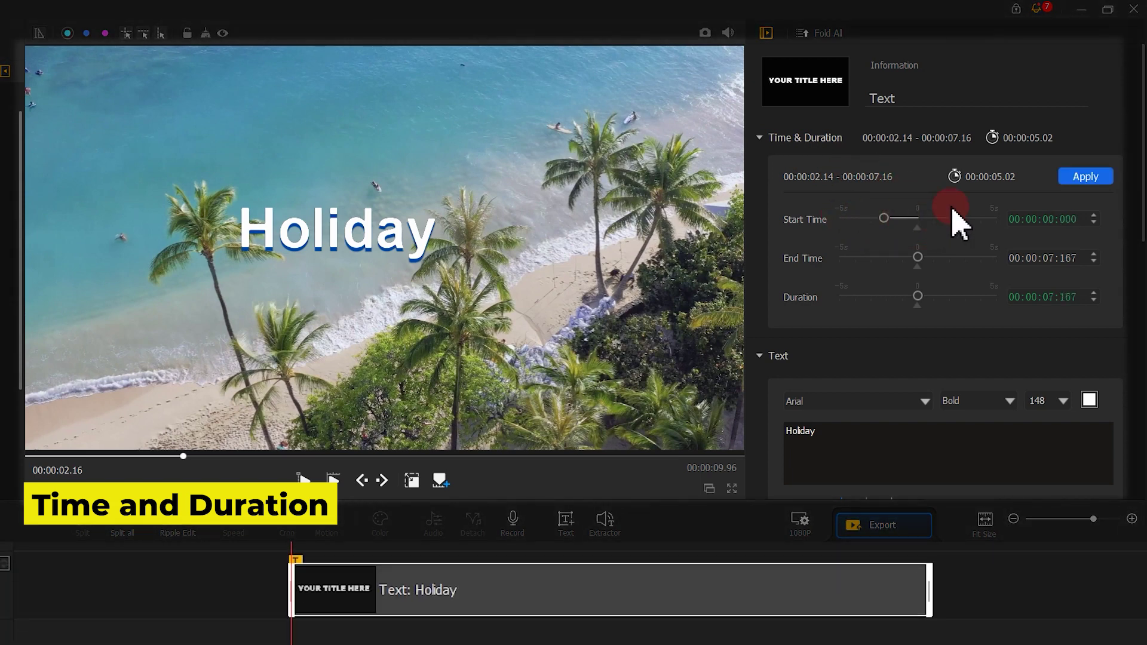
click(1081, 177)
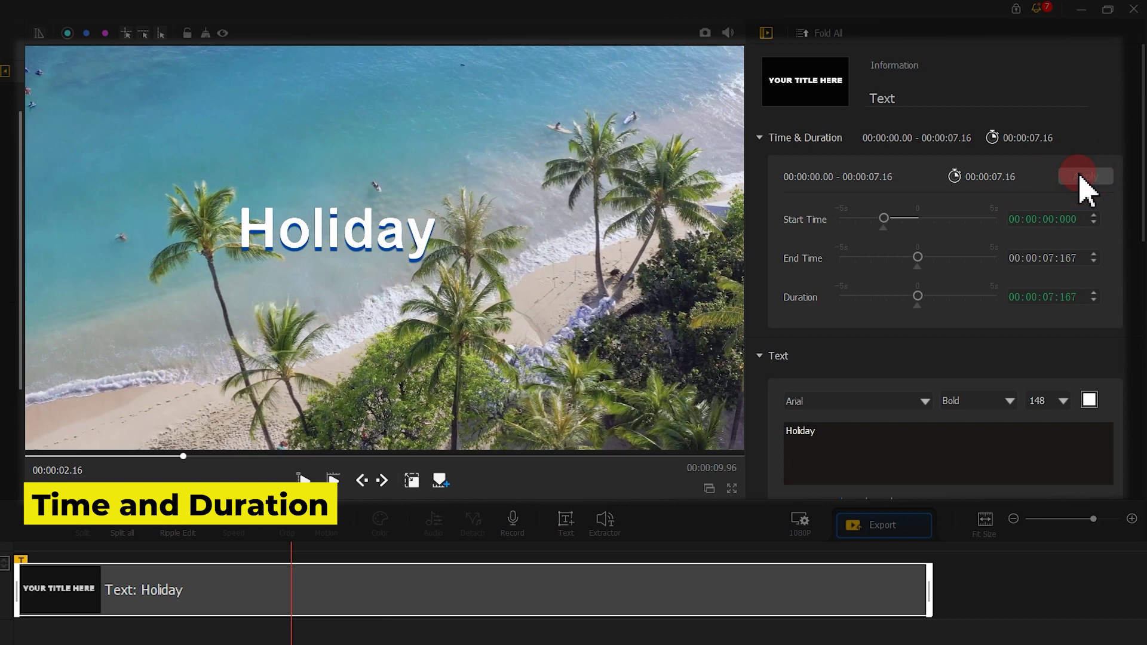
click(760, 138)
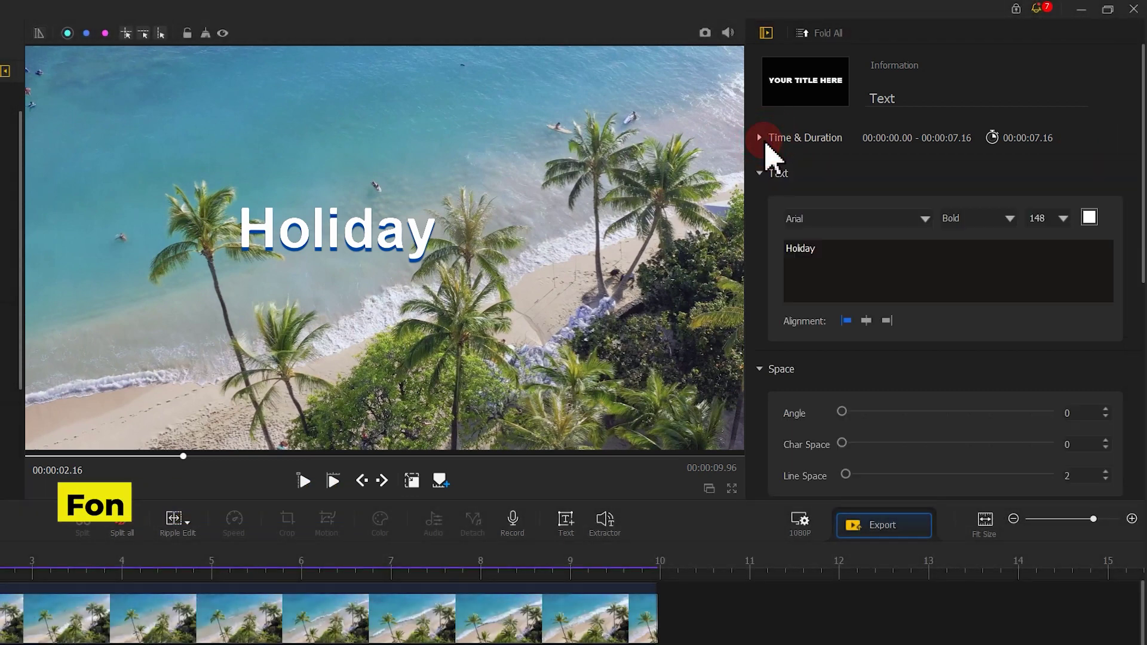
Set the Holiday title font to Tahoma at size 148.
click(925, 219)
drag(1037, 276, 1042, 496)
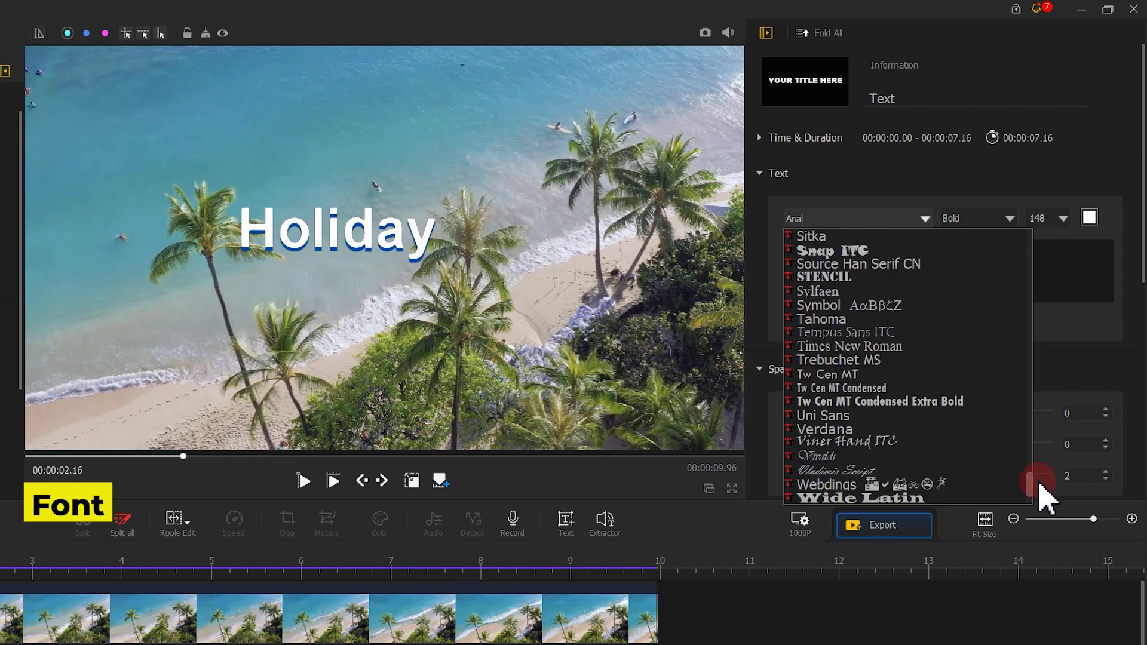
click(818, 320)
click(1059, 218)
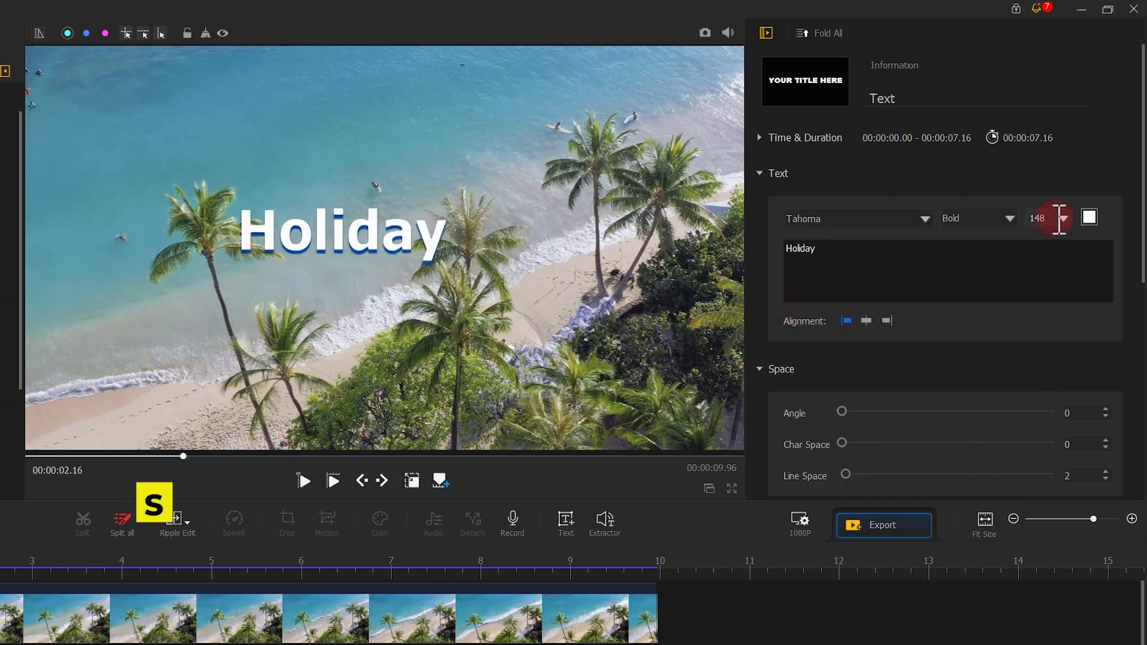
click(1064, 219)
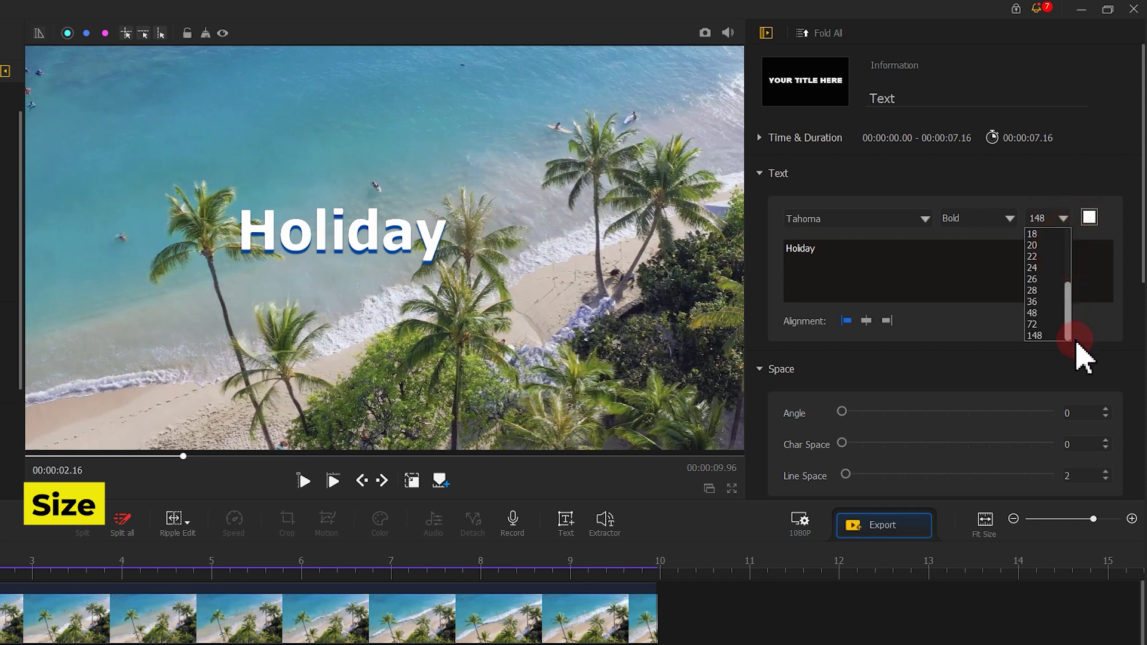
click(1055, 334)
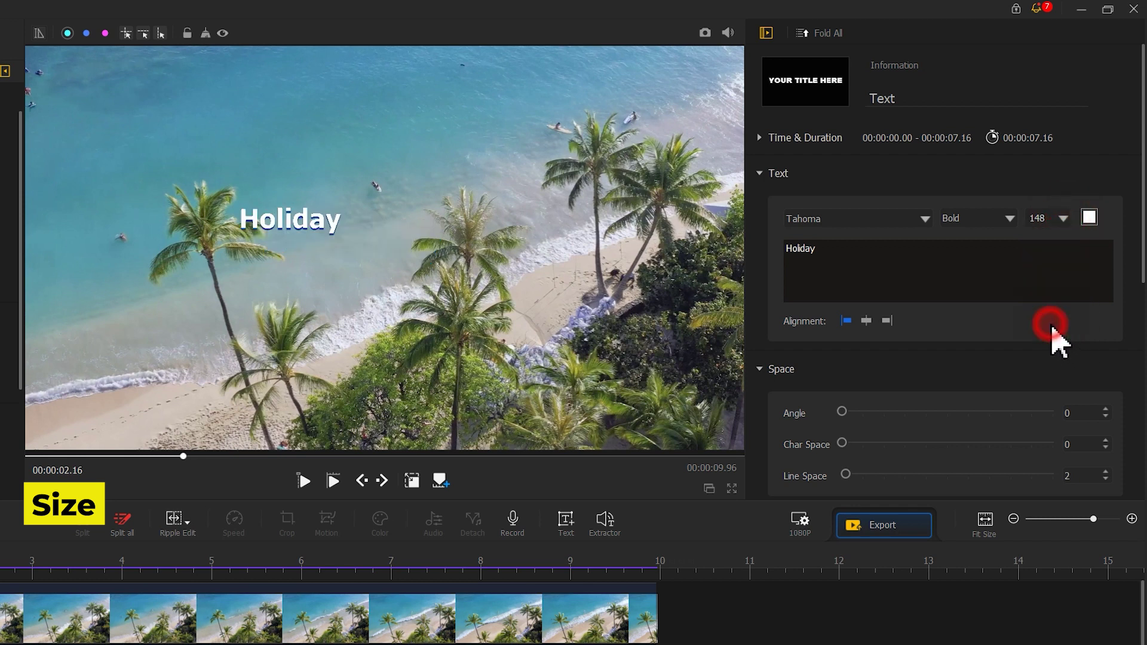
Colour the Holiday title a very pale blue after trying cyan and a stronger blue.
click(1089, 218)
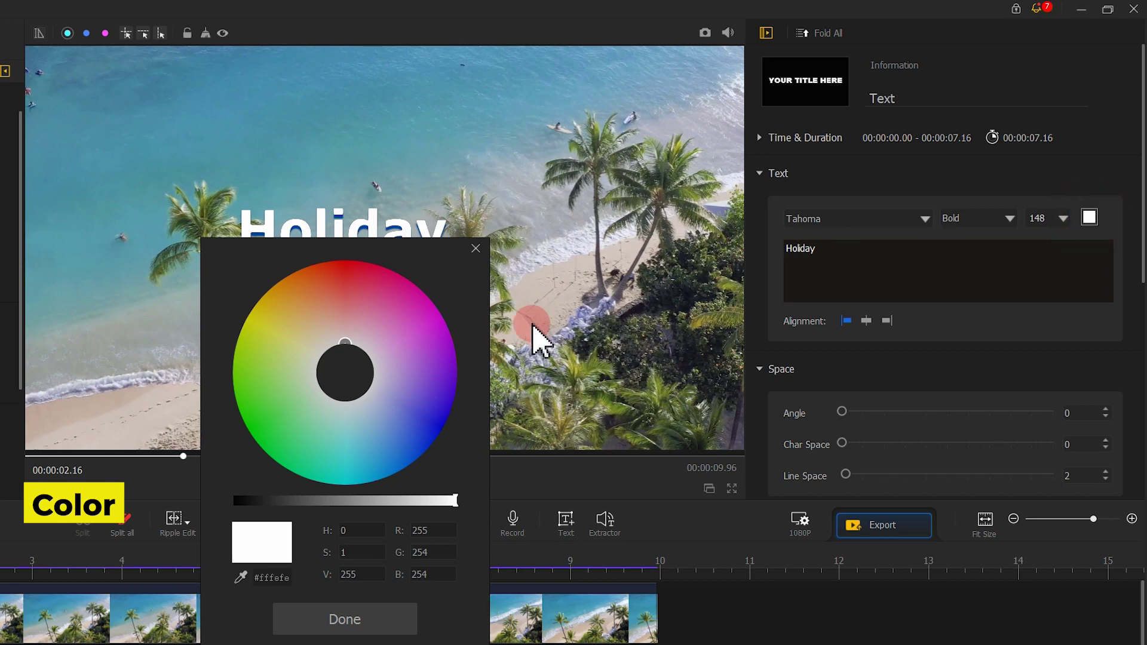
click(343, 441)
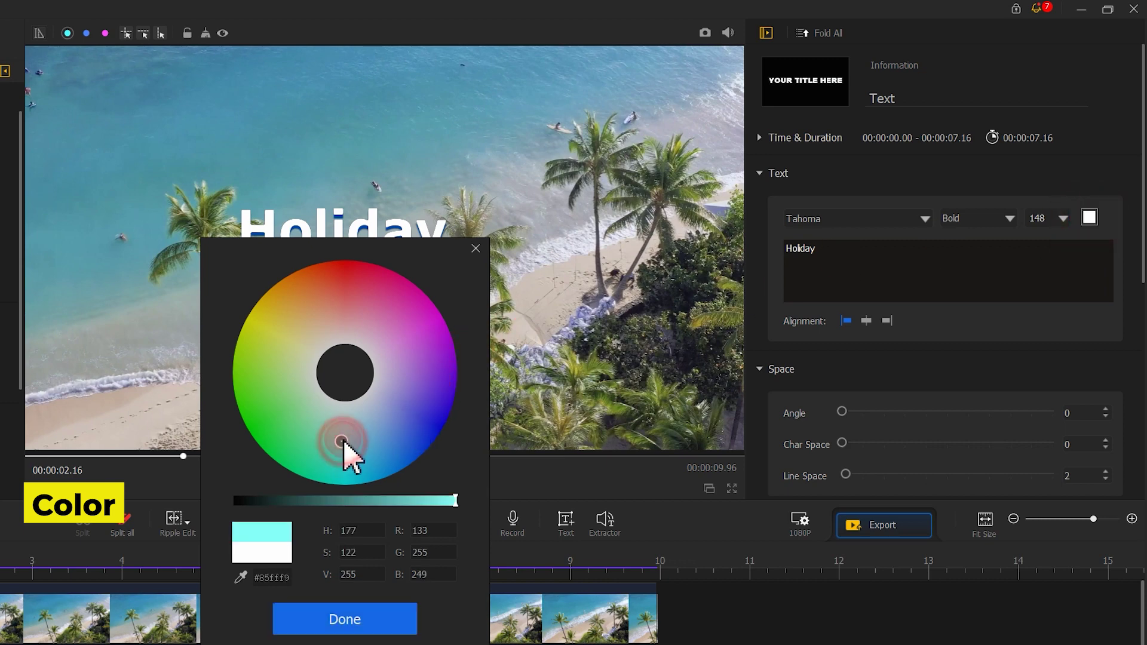
click(350, 604)
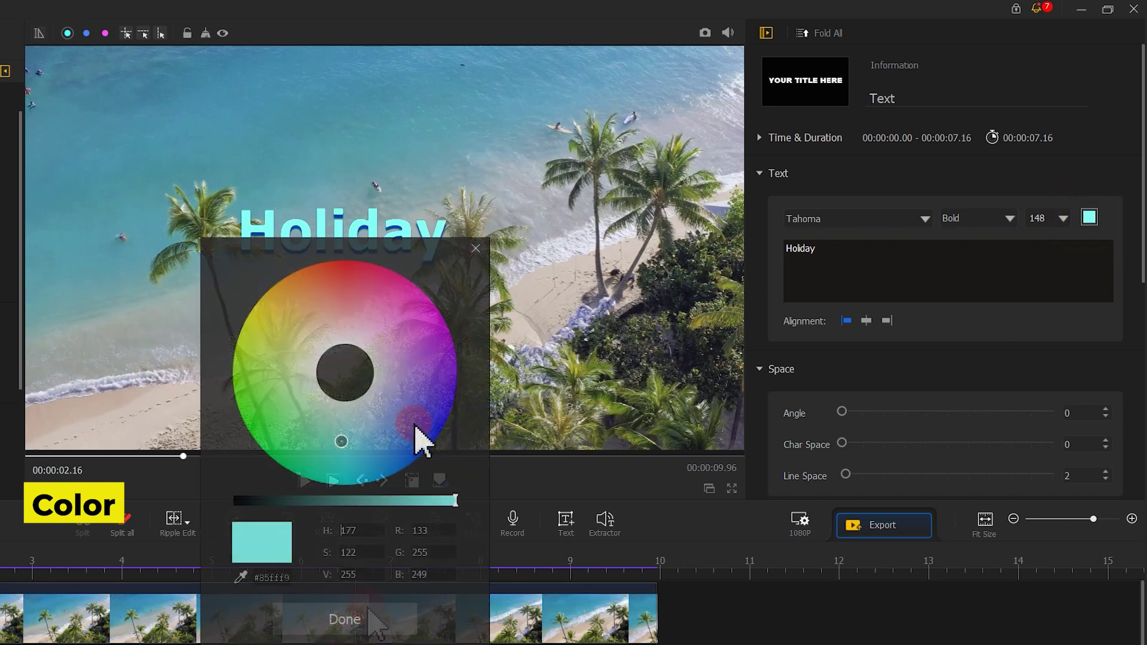
click(413, 424)
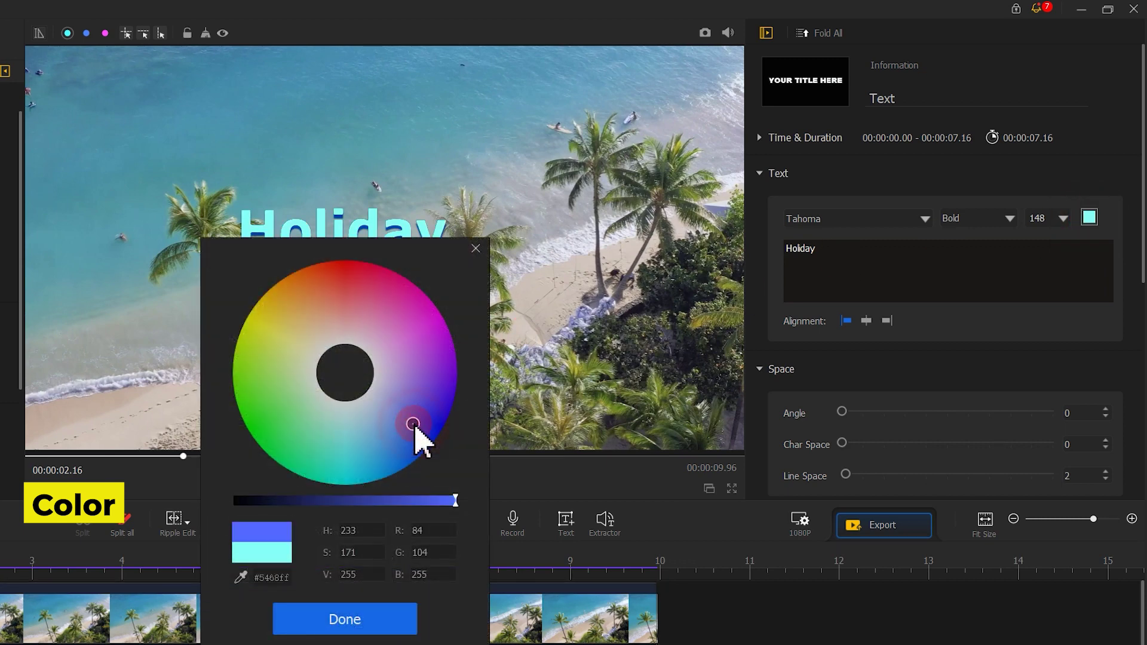
click(386, 613)
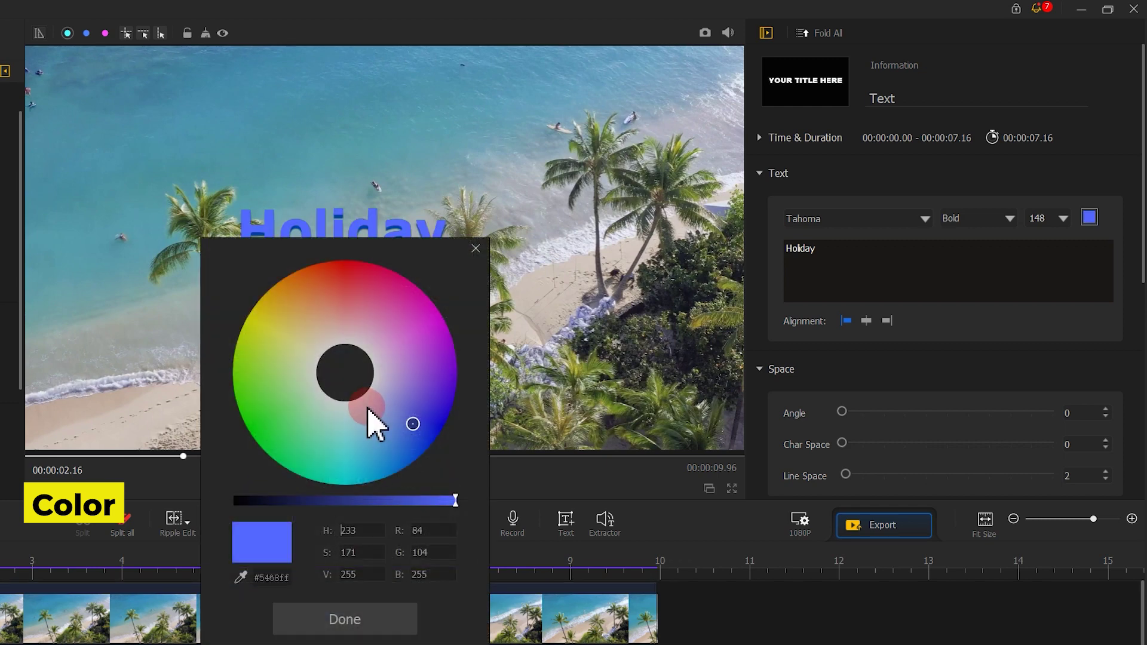
click(367, 407)
click(394, 610)
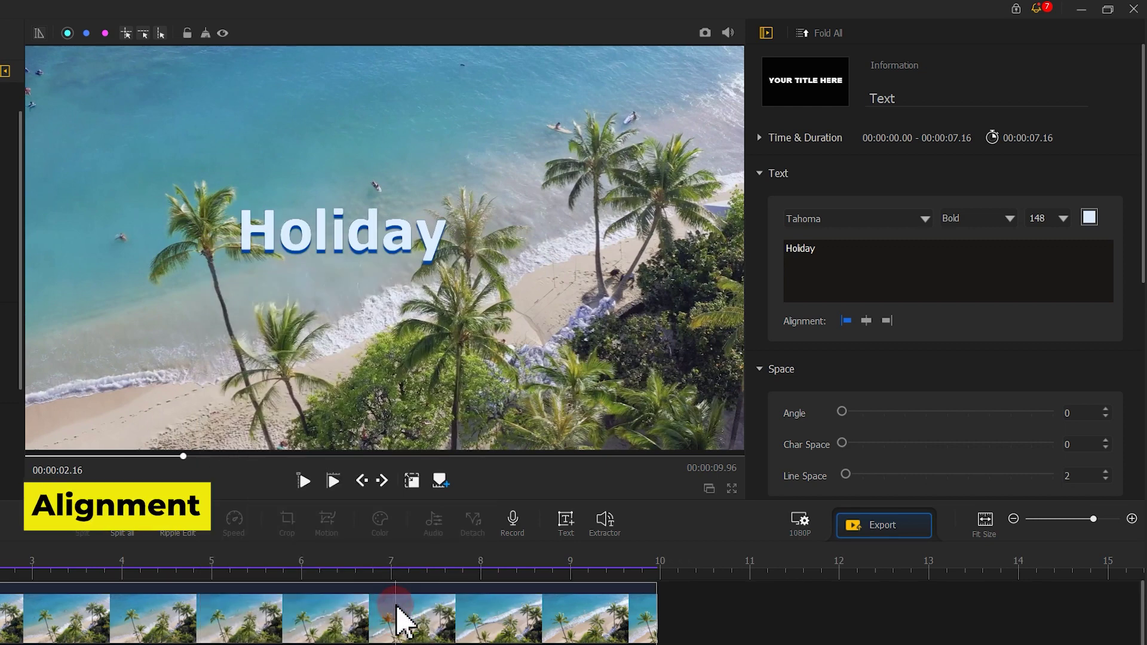
Keep the Holiday title centre-aligned with a straight angle and set its line spacing to 0.
click(867, 323)
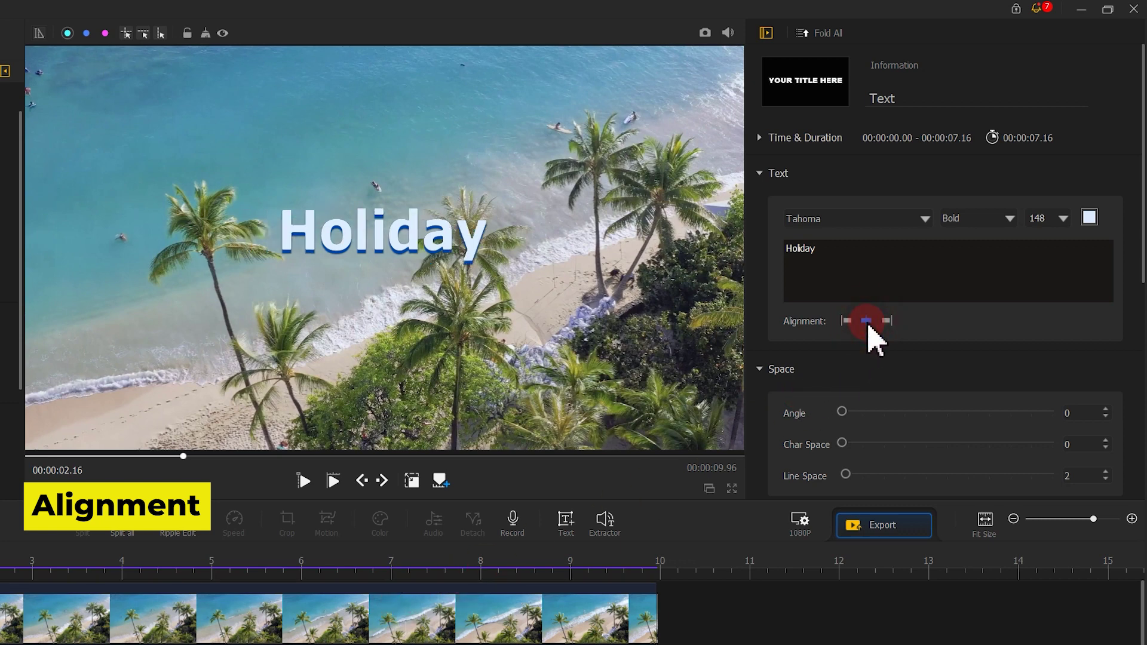
click(887, 321)
click(849, 321)
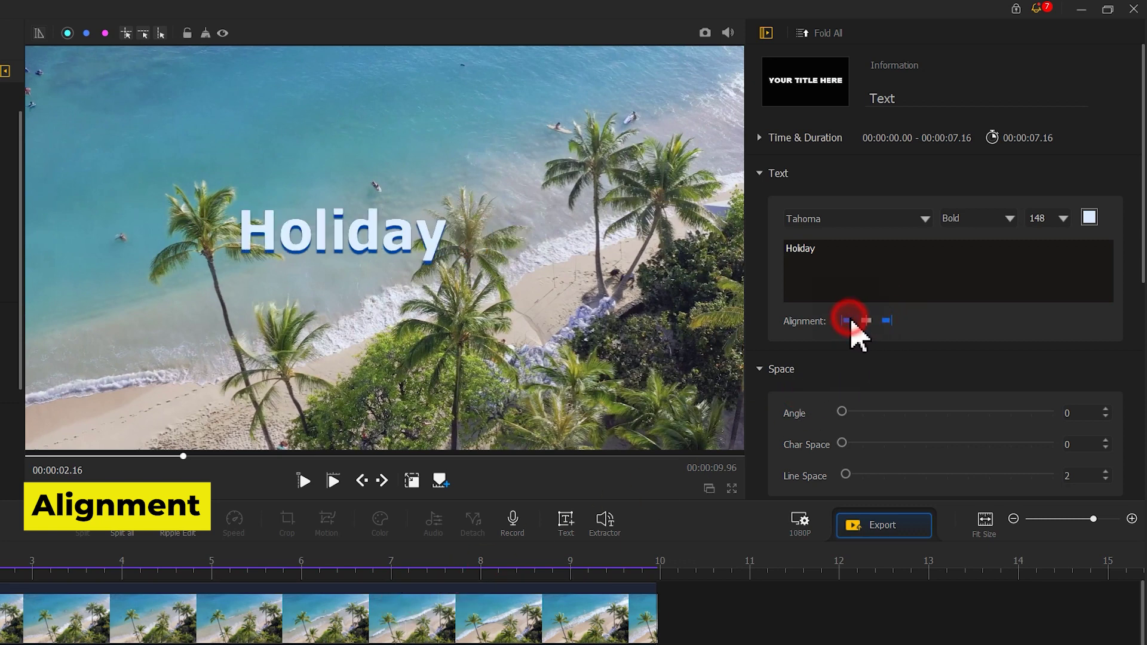
click(865, 321)
scroll(862, 221, down, 4)
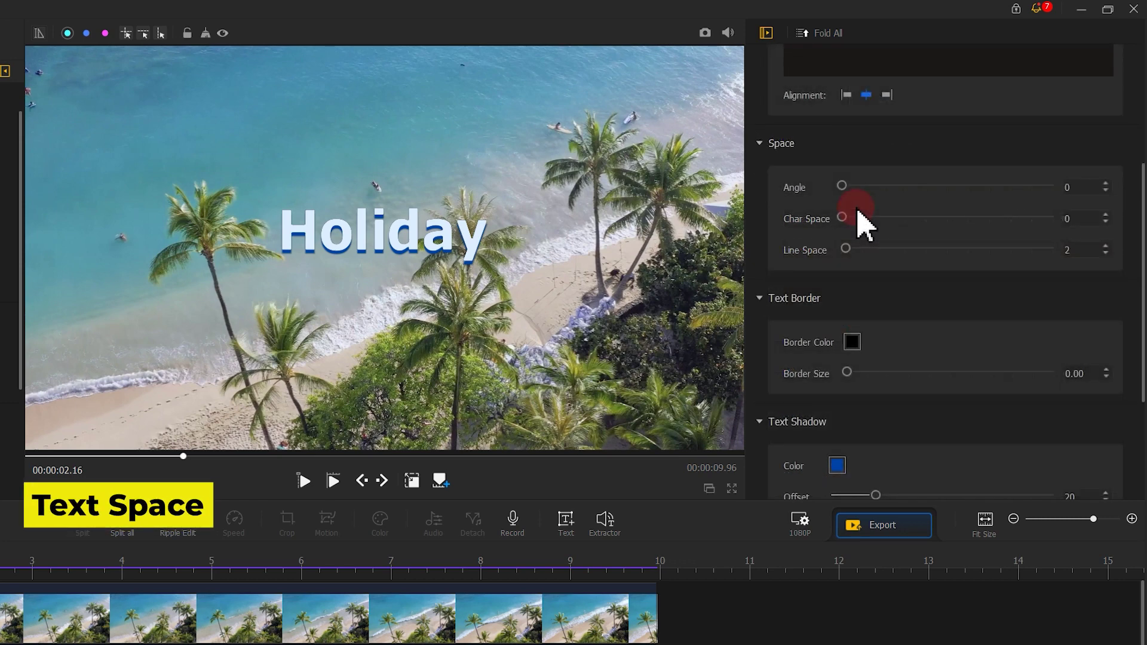
drag(847, 192, 837, 250)
click(842, 219)
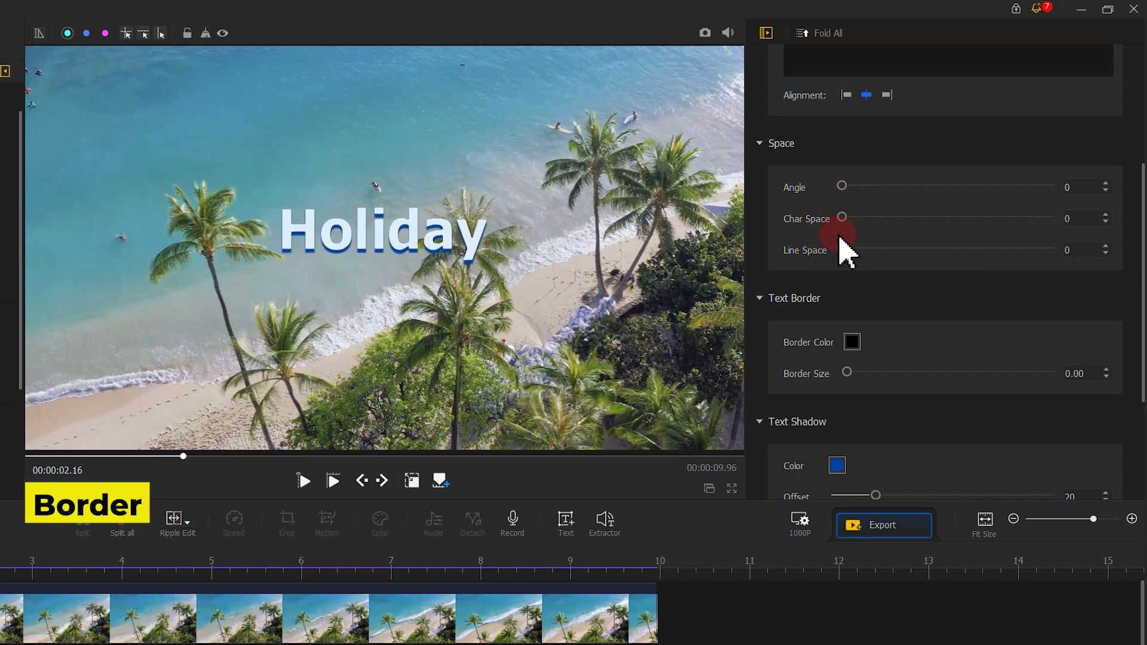
Try a thick border on the Holiday title and pick a border colour.
drag(848, 373, 1037, 372)
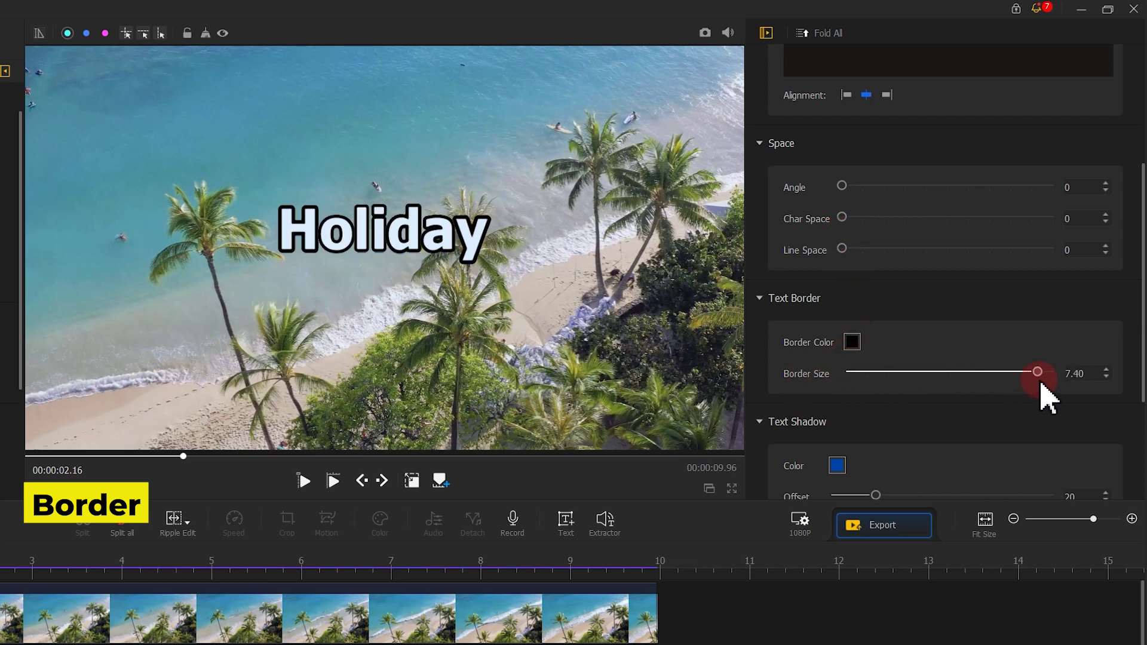
click(852, 342)
click(351, 402)
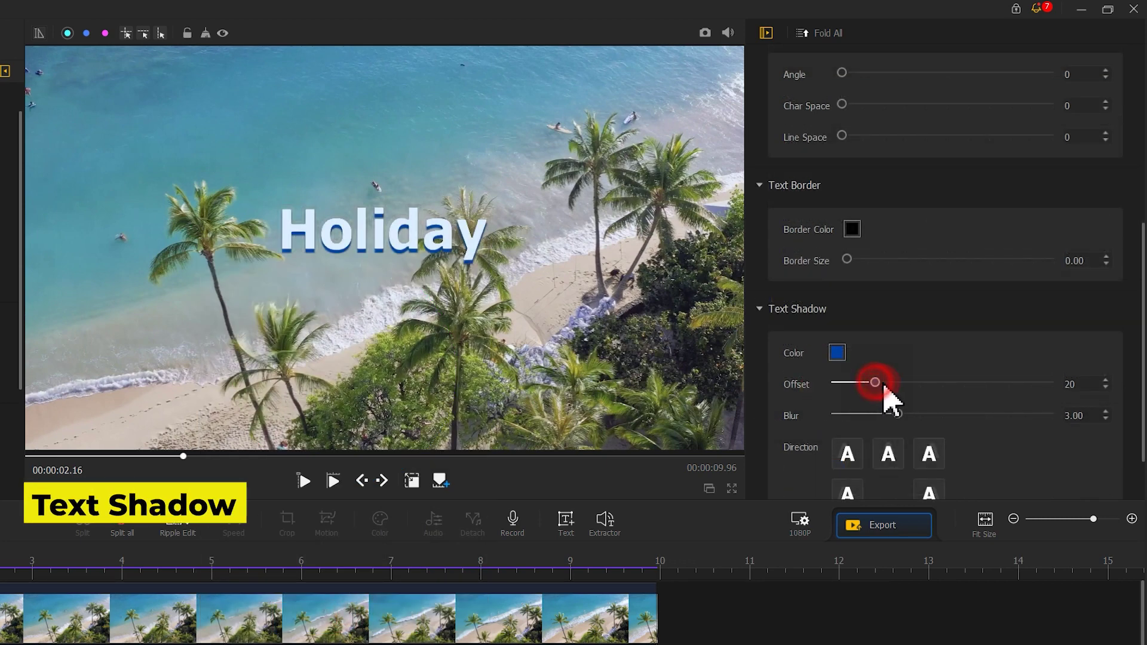
Set the Holiday title's shadow offset to 15, colour it dark navy, and use blur 1.90.
drag(875, 383, 981, 383)
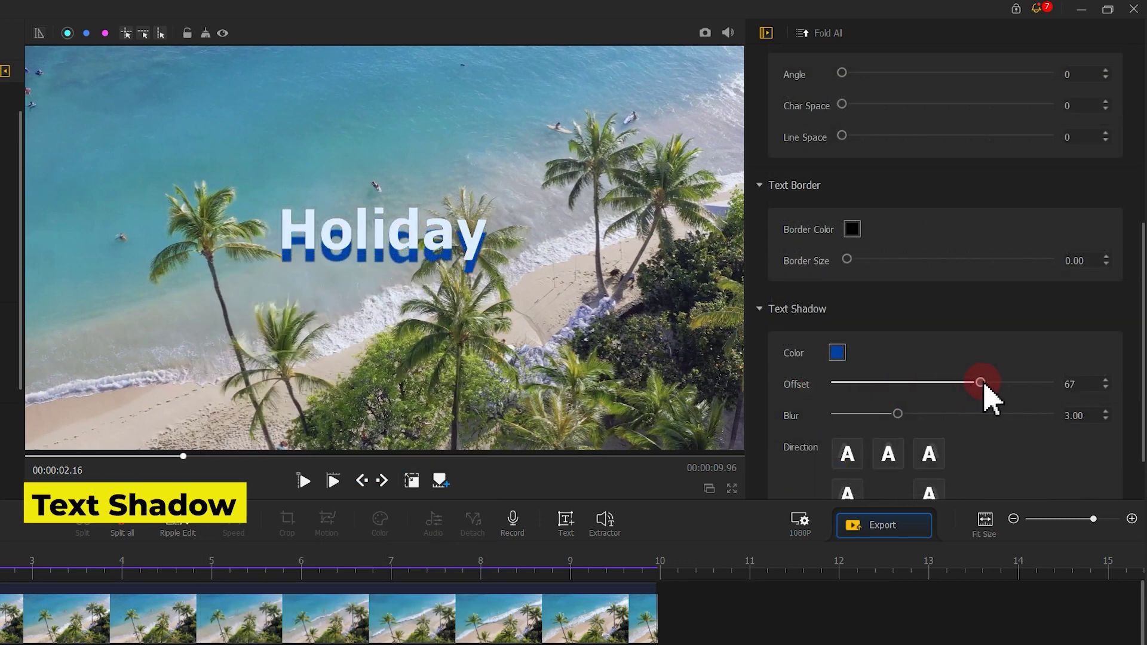
click(837, 353)
click(411, 457)
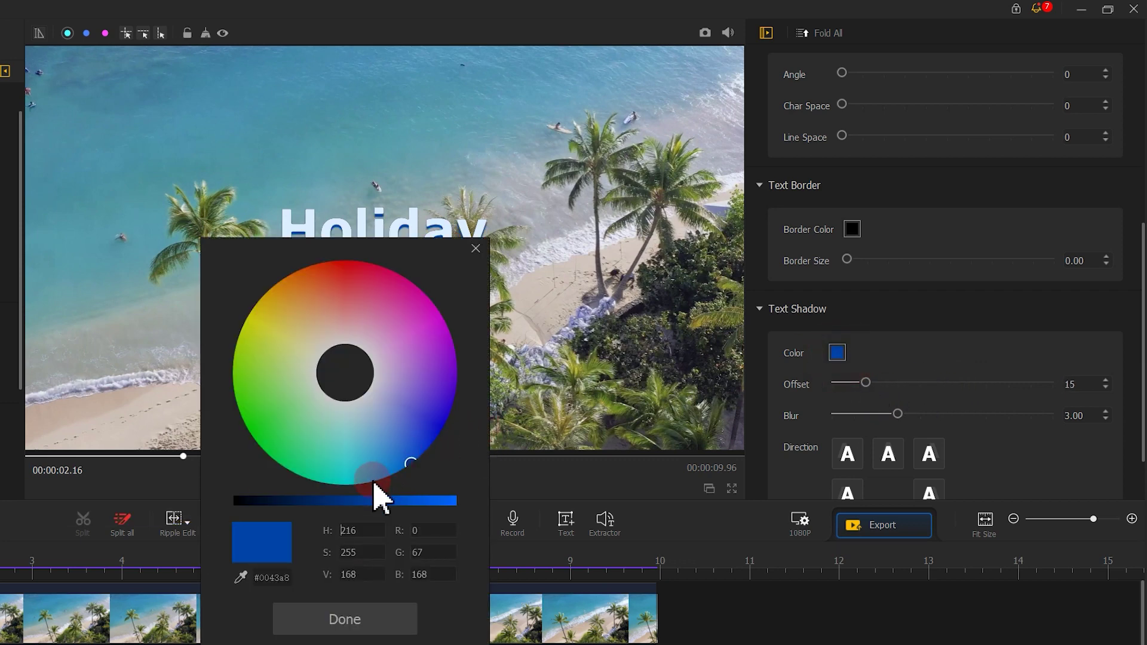
drag(380, 503, 293, 505)
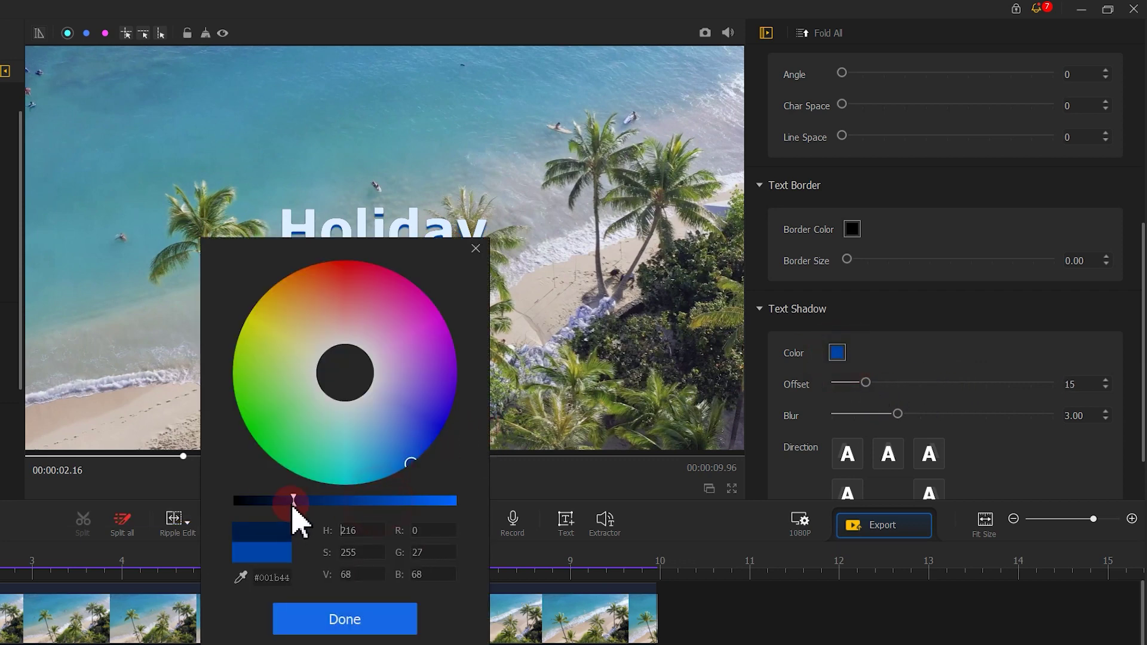
click(366, 619)
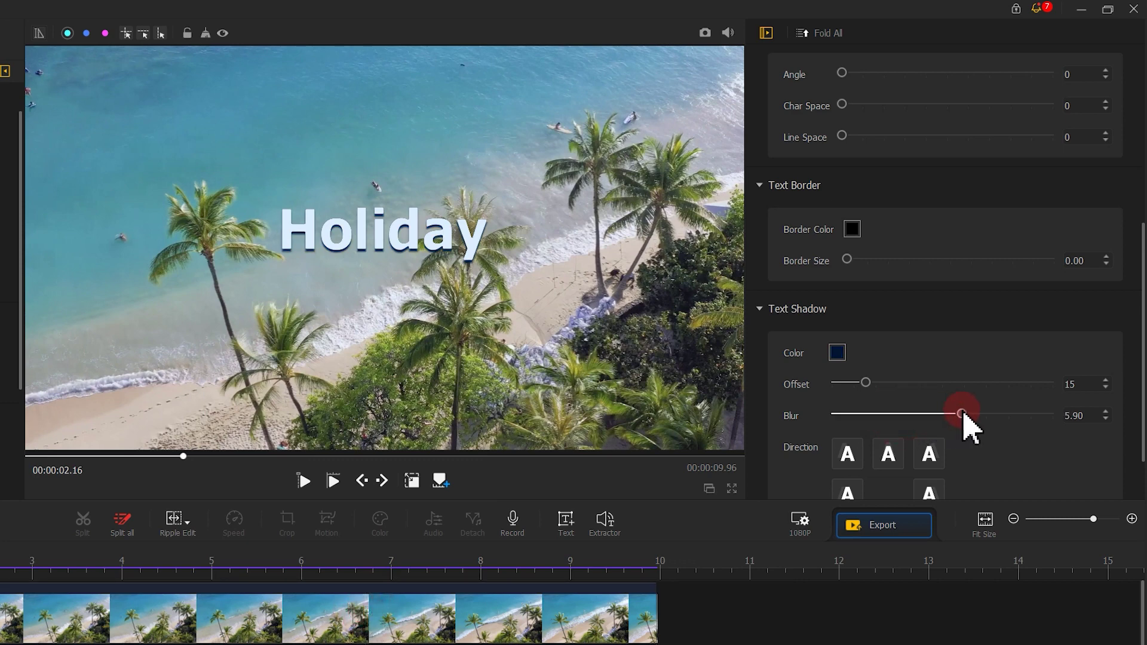
scroll(876, 418, down, 2)
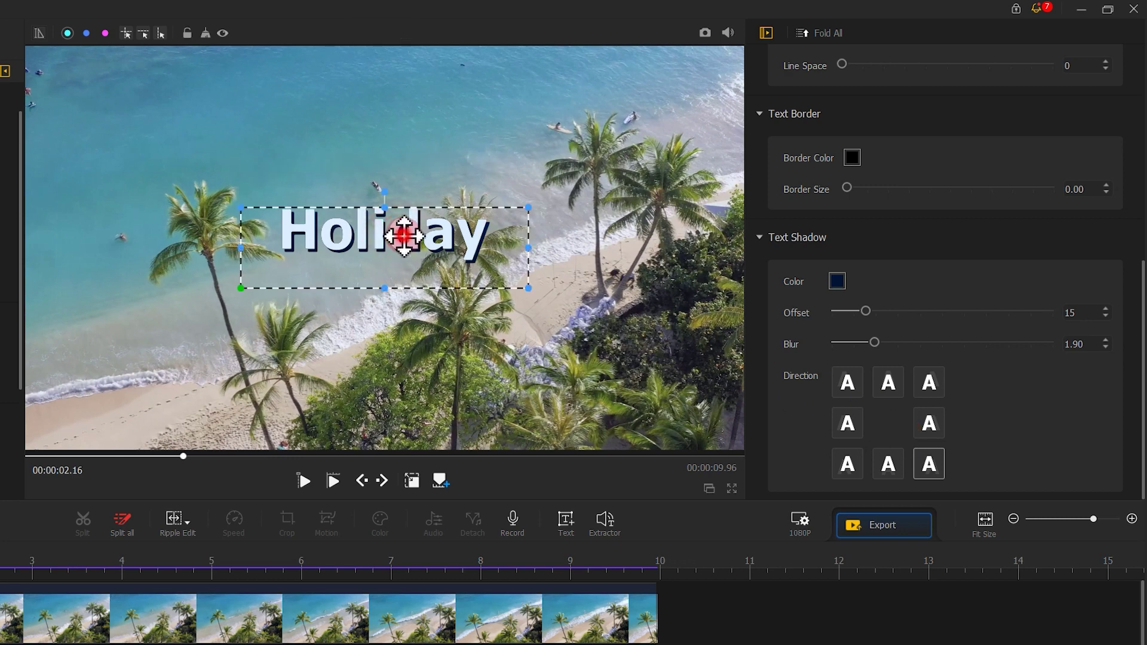
Move the Holiday title up, narrow its text box, test rotation, then play and pause the preview.
drag(405, 235, 389, 202)
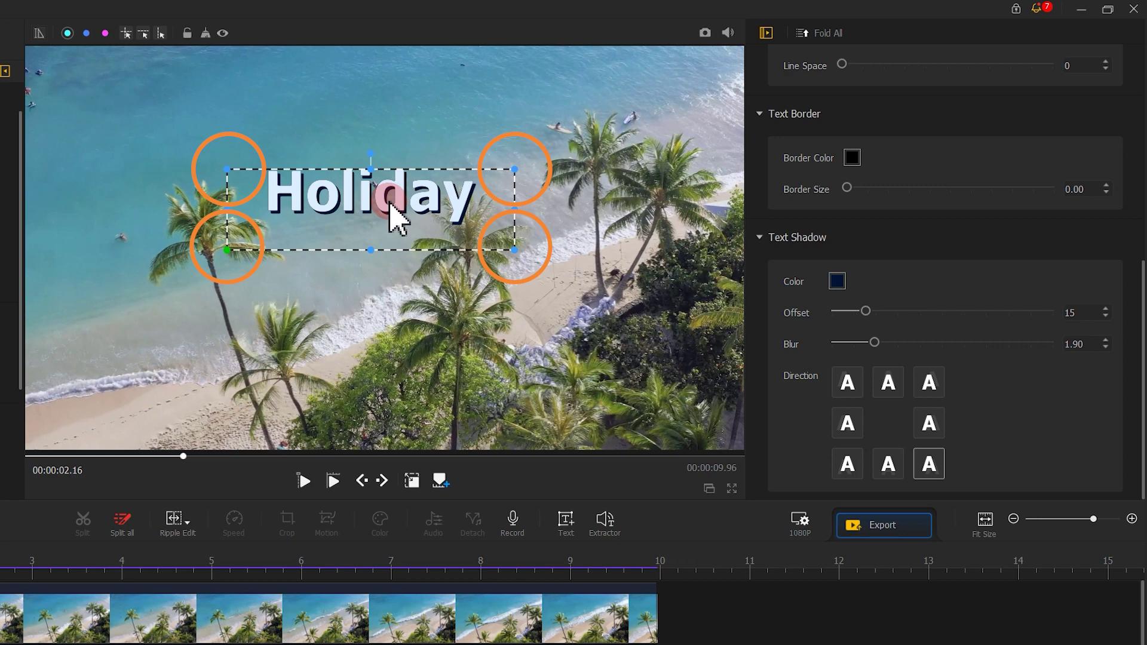
mouse_move(224, 169)
mouse_down()
mouse_move(138, 123)
mouse_move(340, 202)
mouse_move(212, 166)
mouse_up()
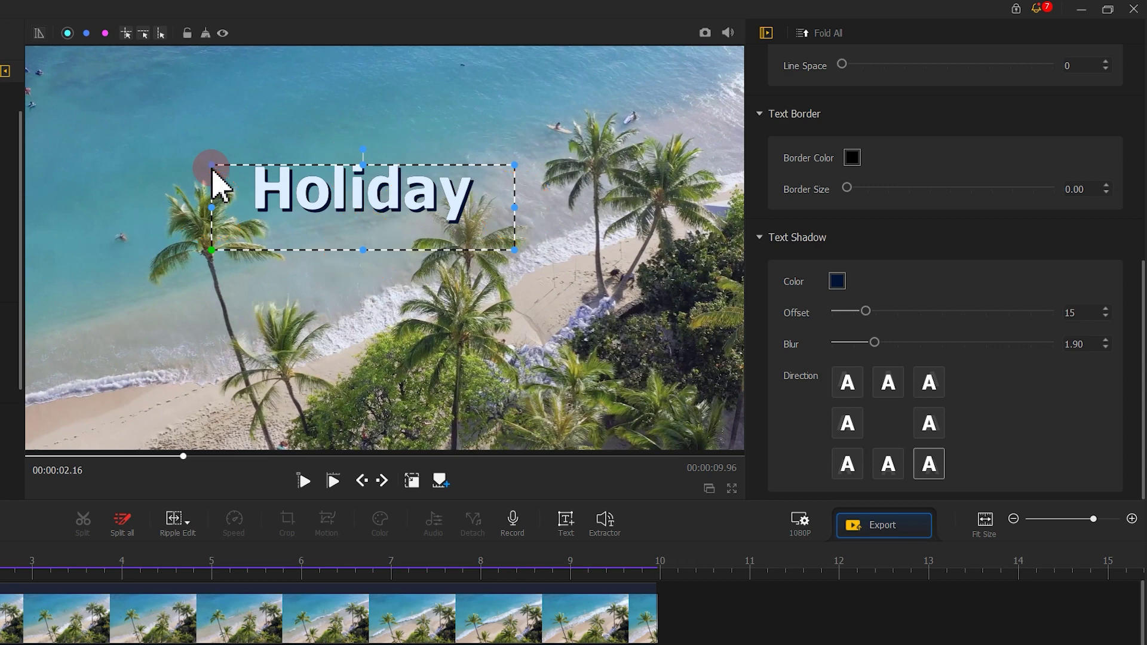
mouse_move(210, 206)
mouse_down()
mouse_move(62, 203)
mouse_move(384, 205)
mouse_move(203, 210)
mouse_up()
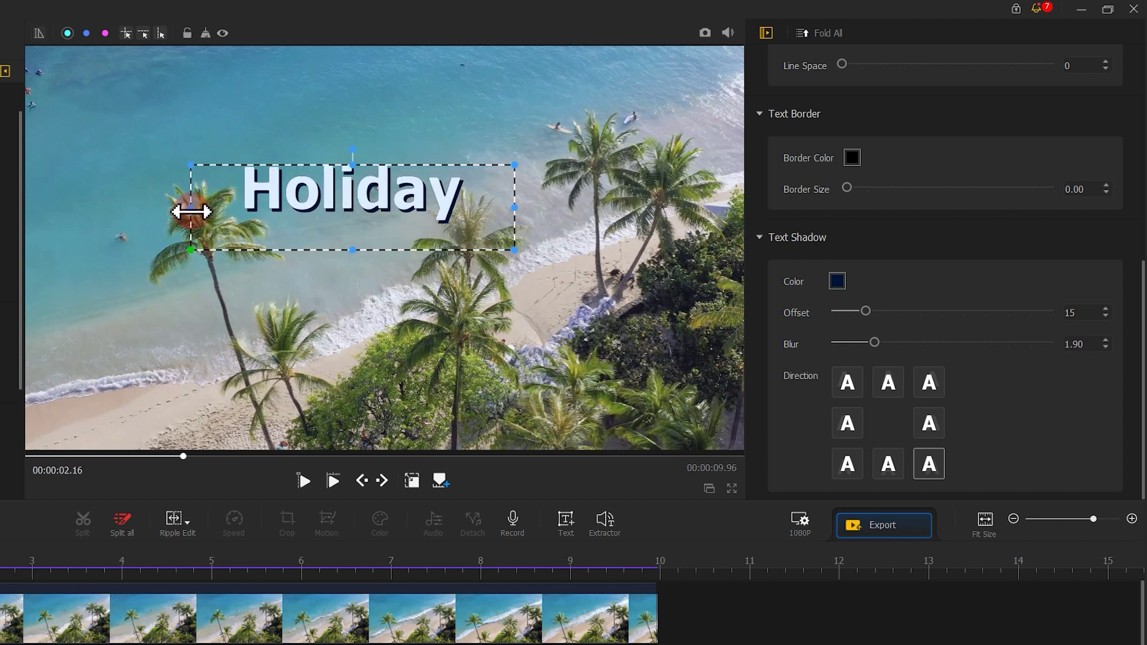
drag(191, 212, 243, 217)
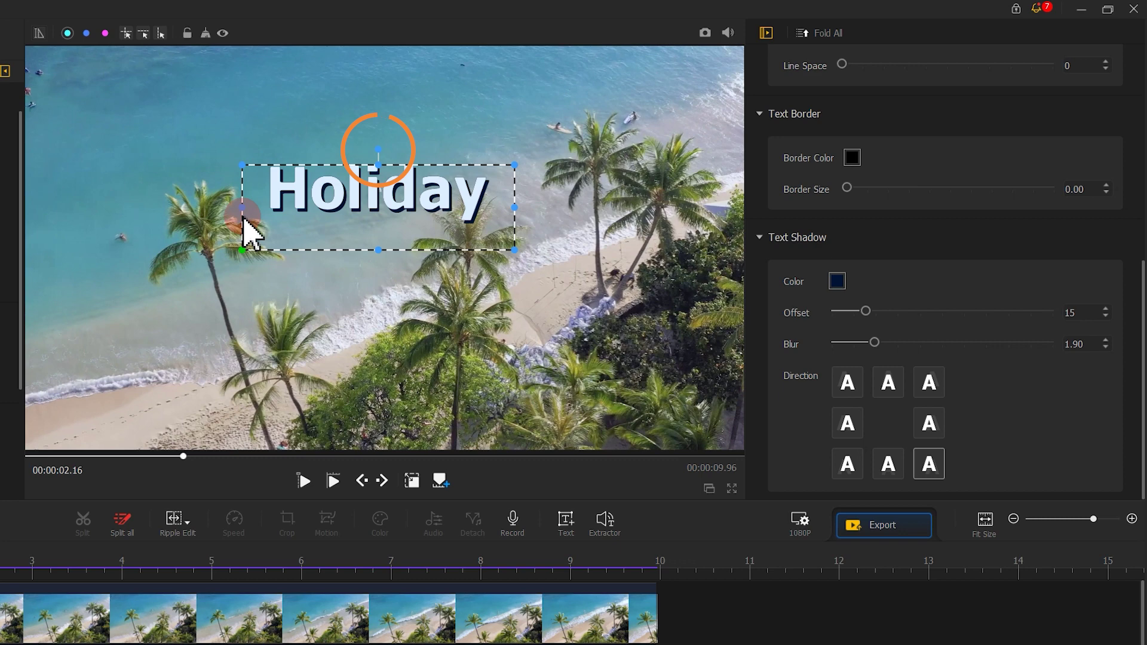
mouse_move(379, 147)
mouse_down()
mouse_move(434, 160)
mouse_move(295, 154)
mouse_move(377, 154)
mouse_up()
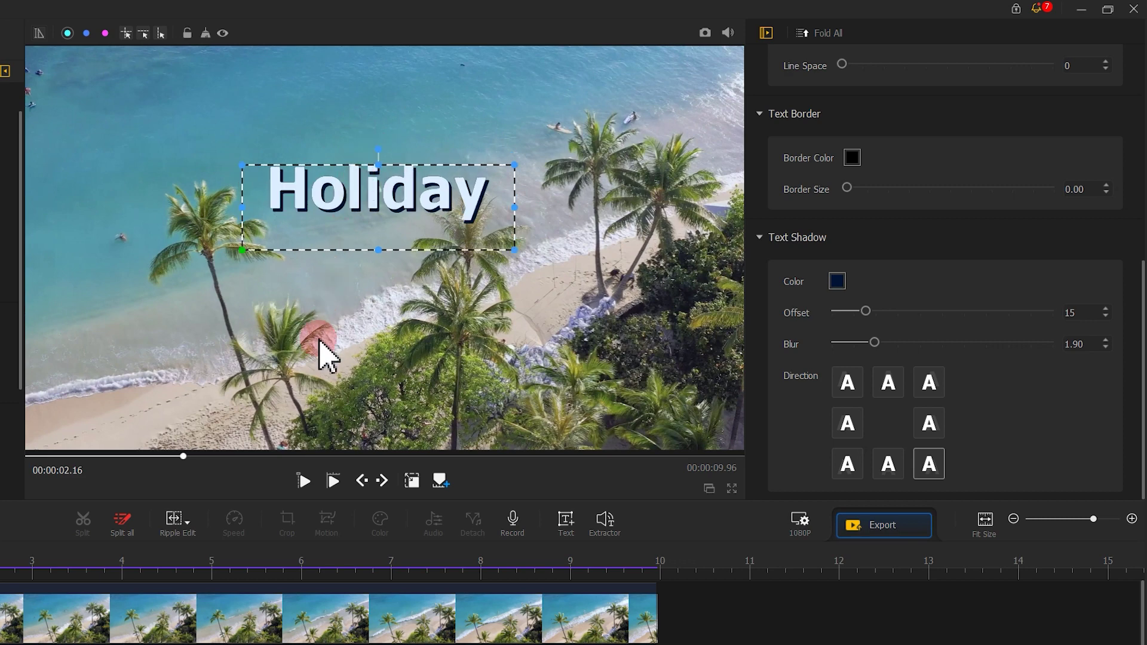
click(307, 481)
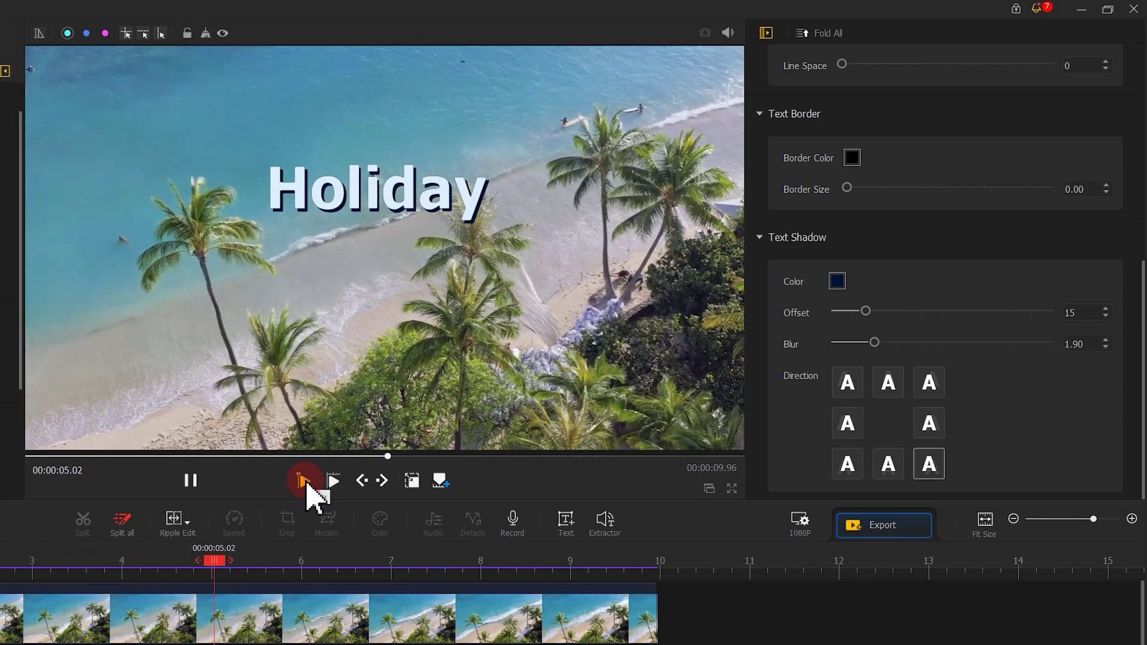
click(189, 481)
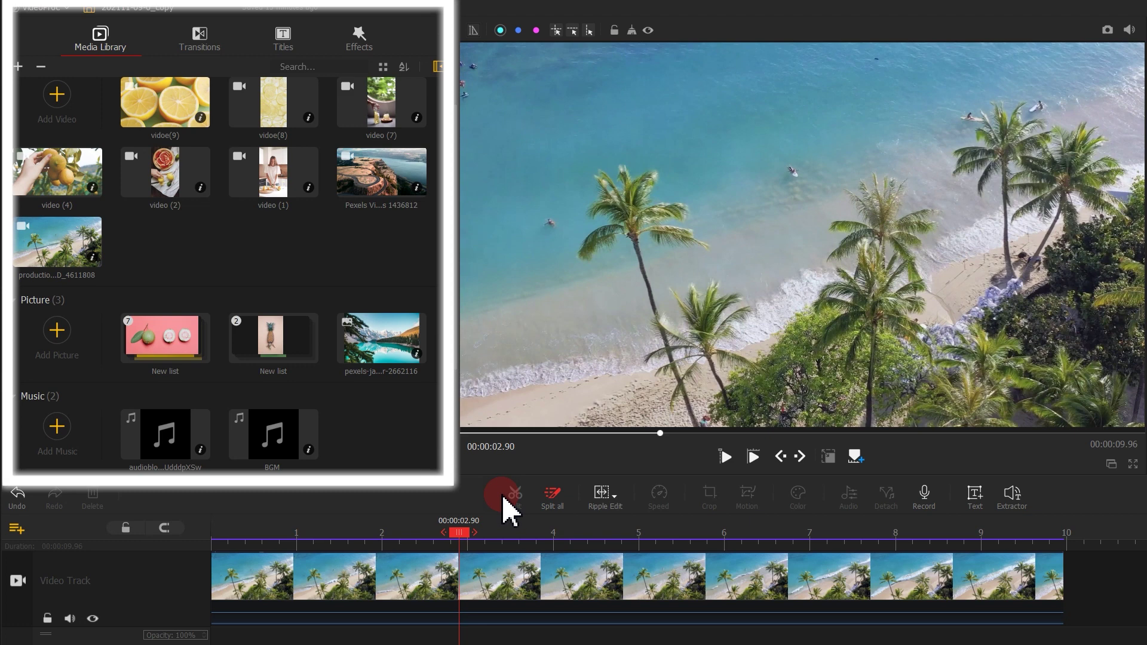
Drop the Credit 3 title template on the overlay track at 2.90 s and preview it.
click(283, 37)
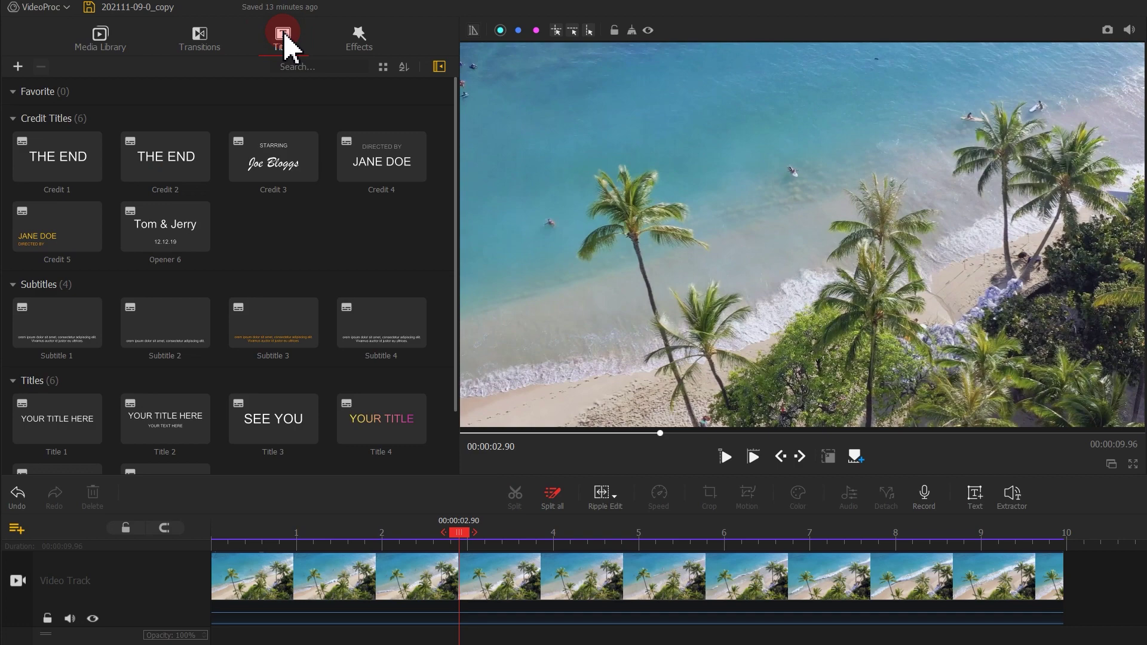
drag(281, 160, 473, 571)
drag(405, 490, 404, 552)
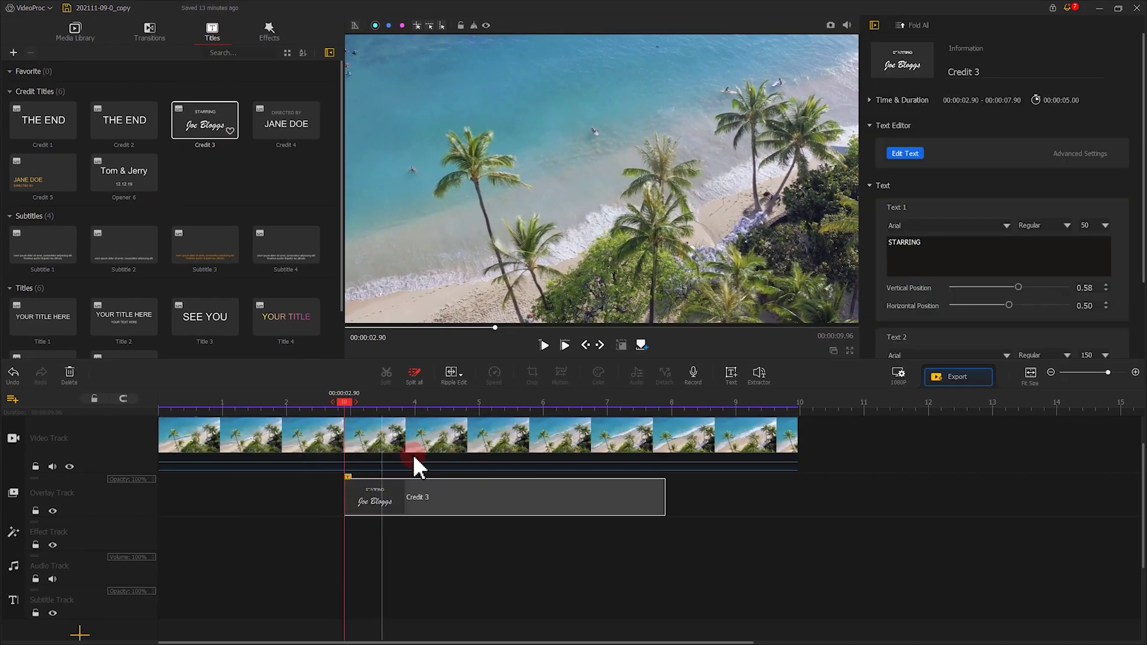
click(618, 399)
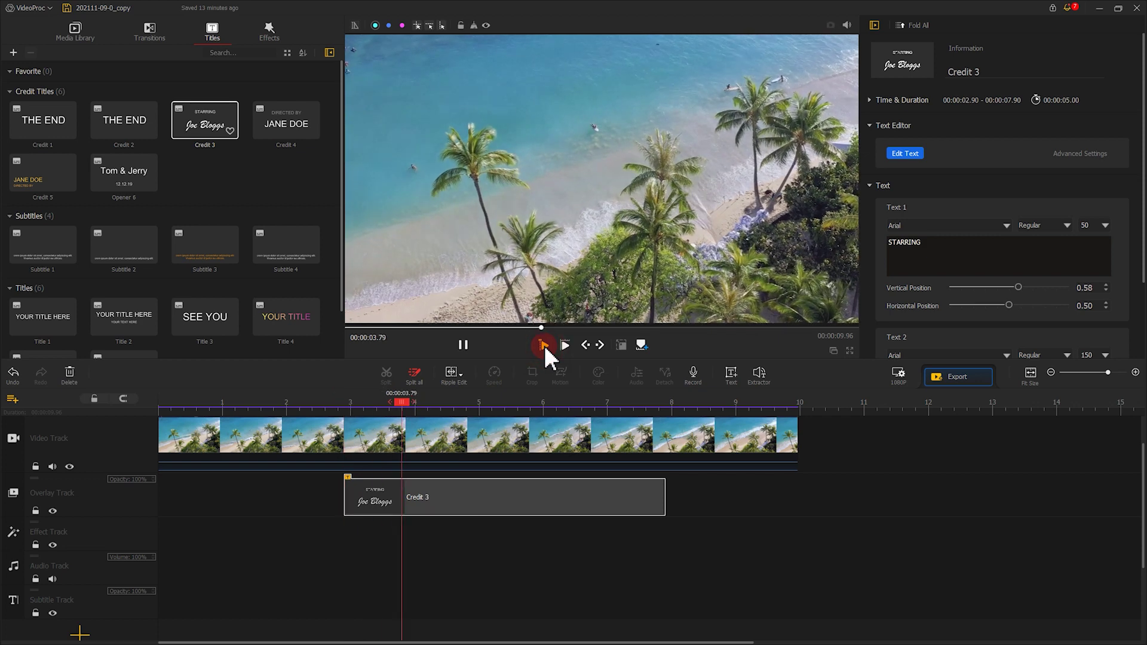
click(463, 345)
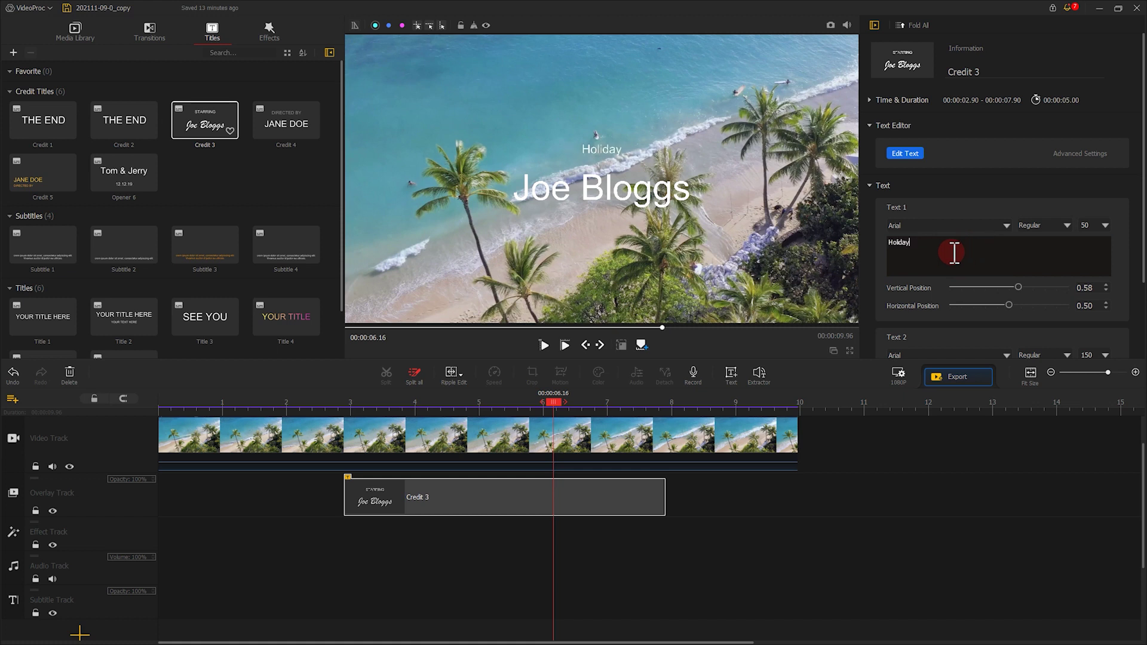
Type 'Times' as the second credit line and set Holiday to Arial Unicode MS, size 100, vertical position 0.56.
scroll(952, 251, down, 3)
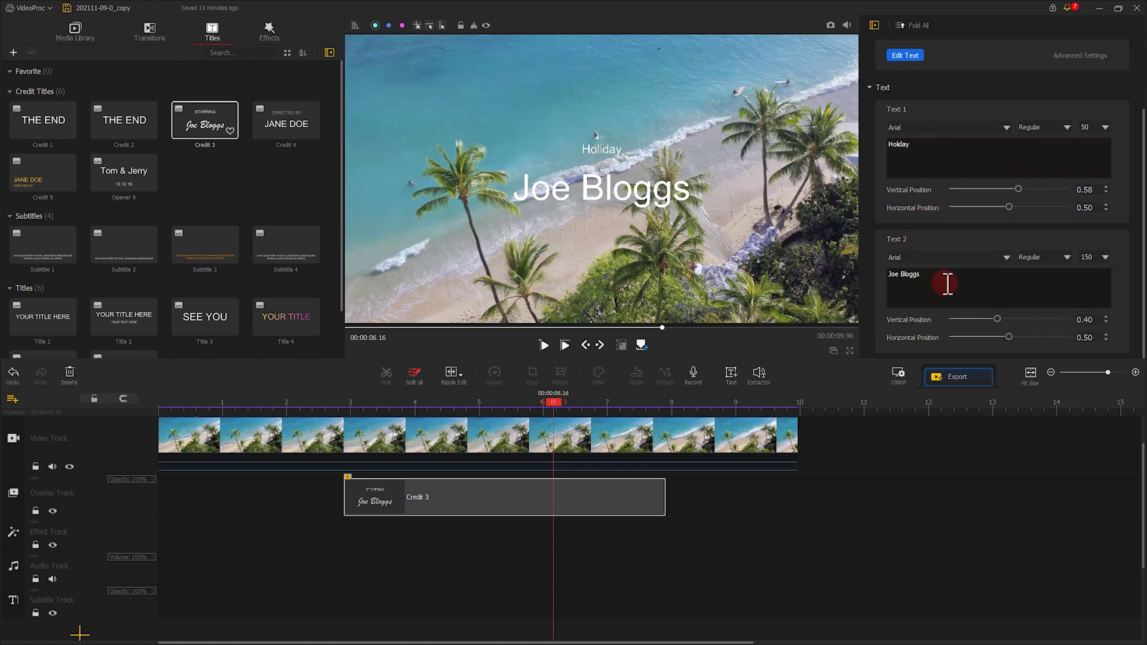
text(Times)
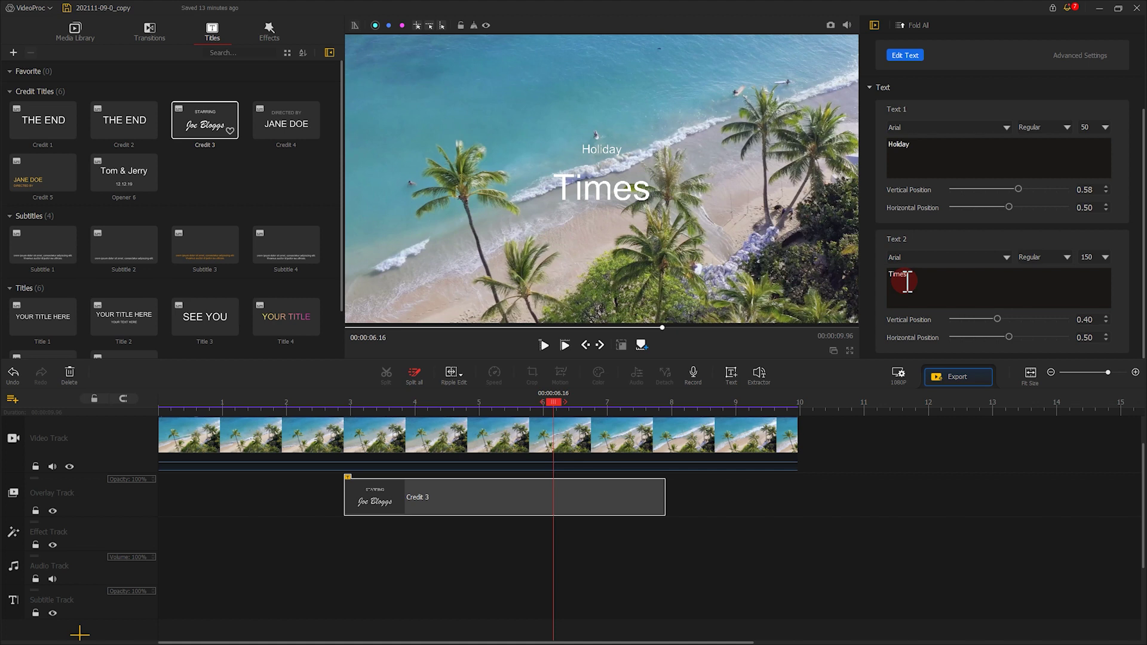
click(968, 127)
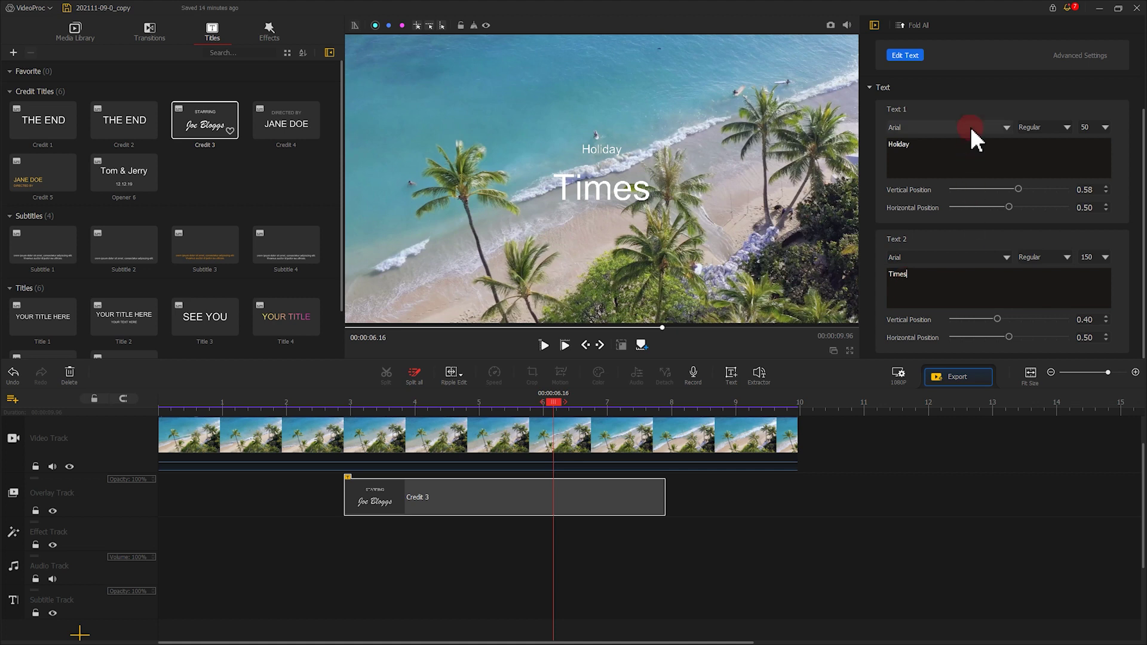
click(964, 197)
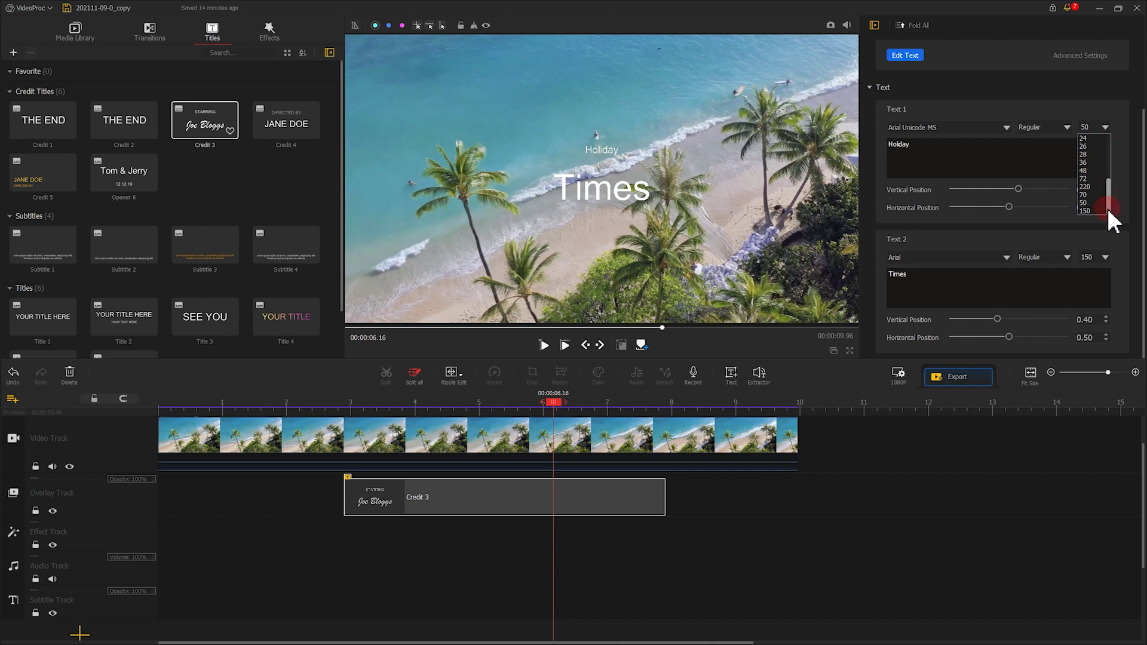
click(1104, 210)
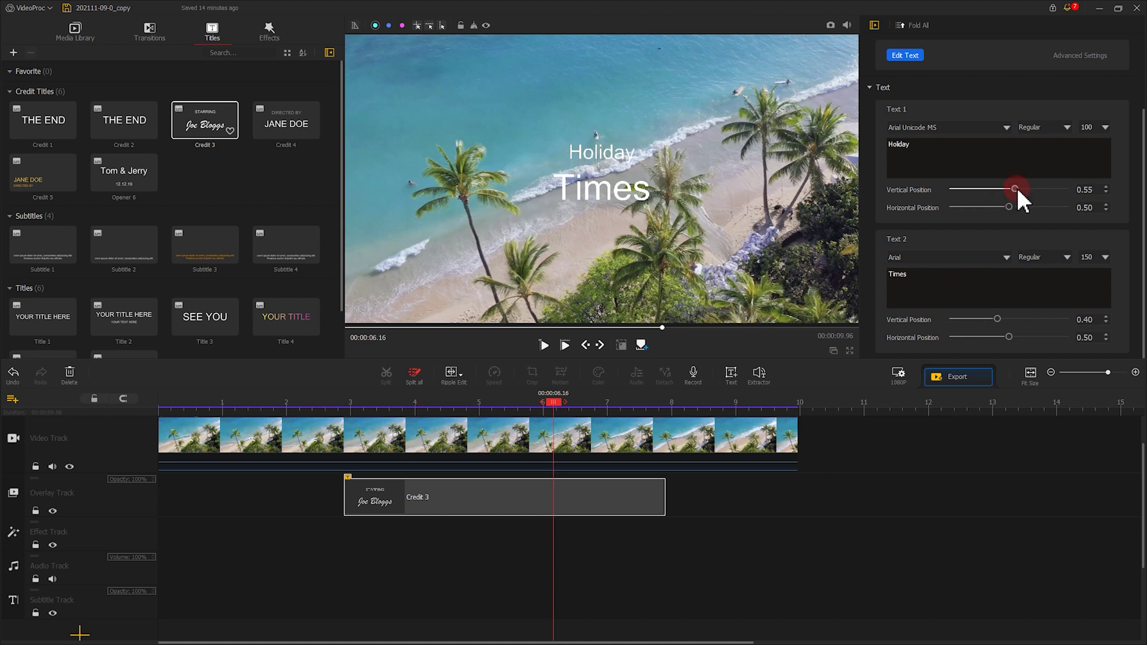
drag(1016, 189, 1017, 189)
drag(1008, 337, 1009, 332)
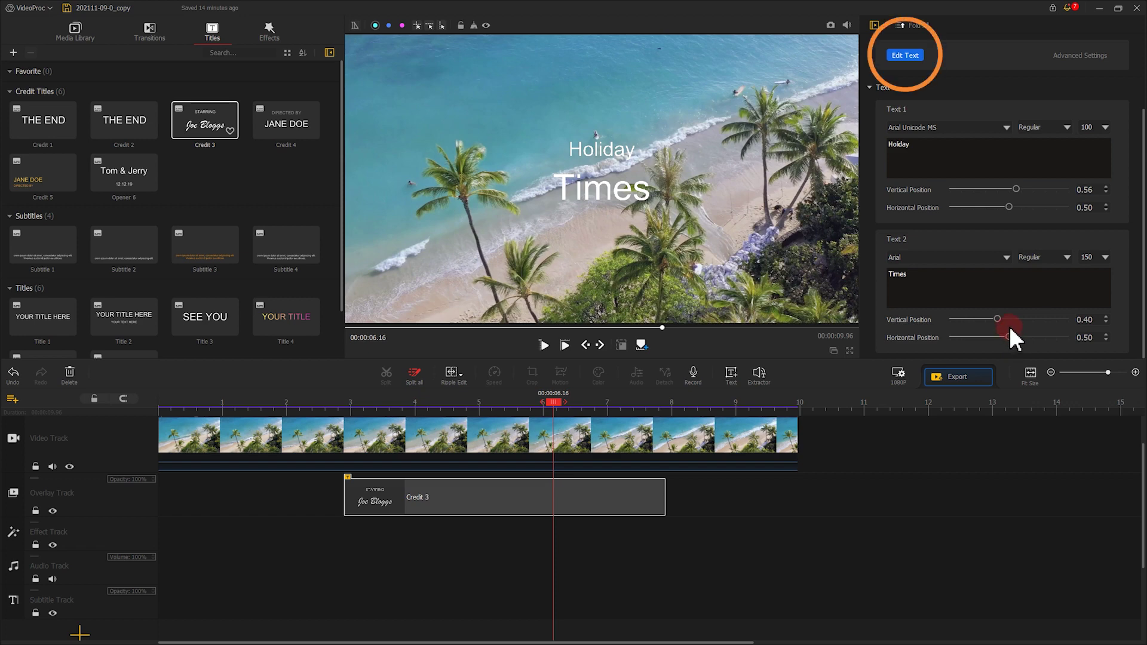
Give both the Holiday and Time lines the yellow Style 8 in the text style editor.
click(903, 56)
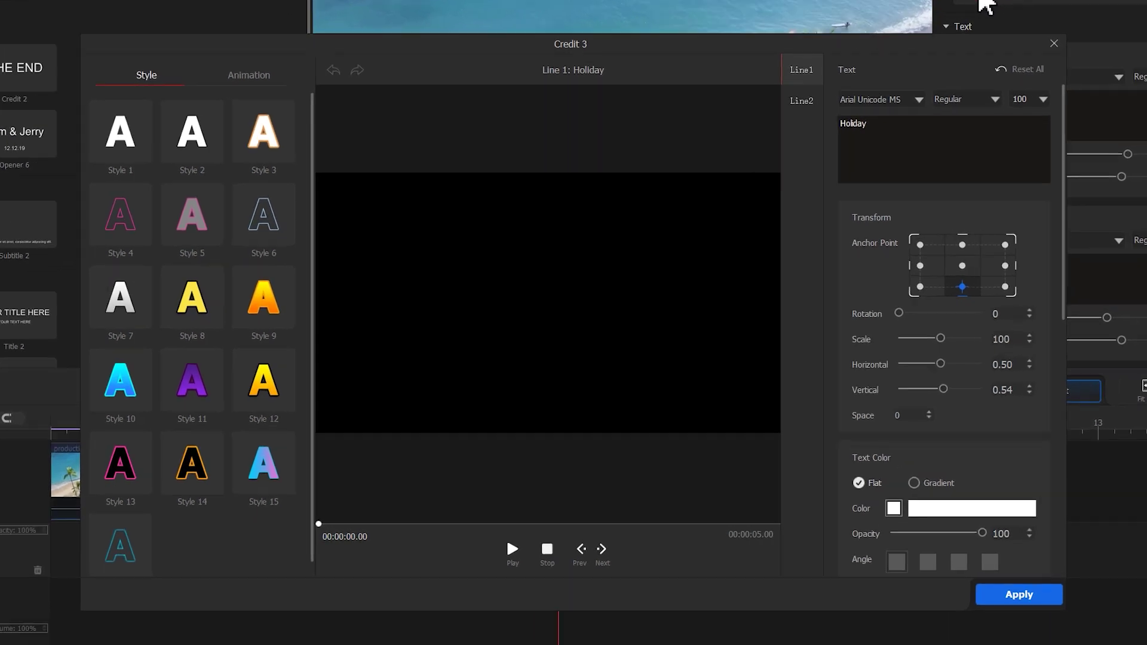
click(541, 536)
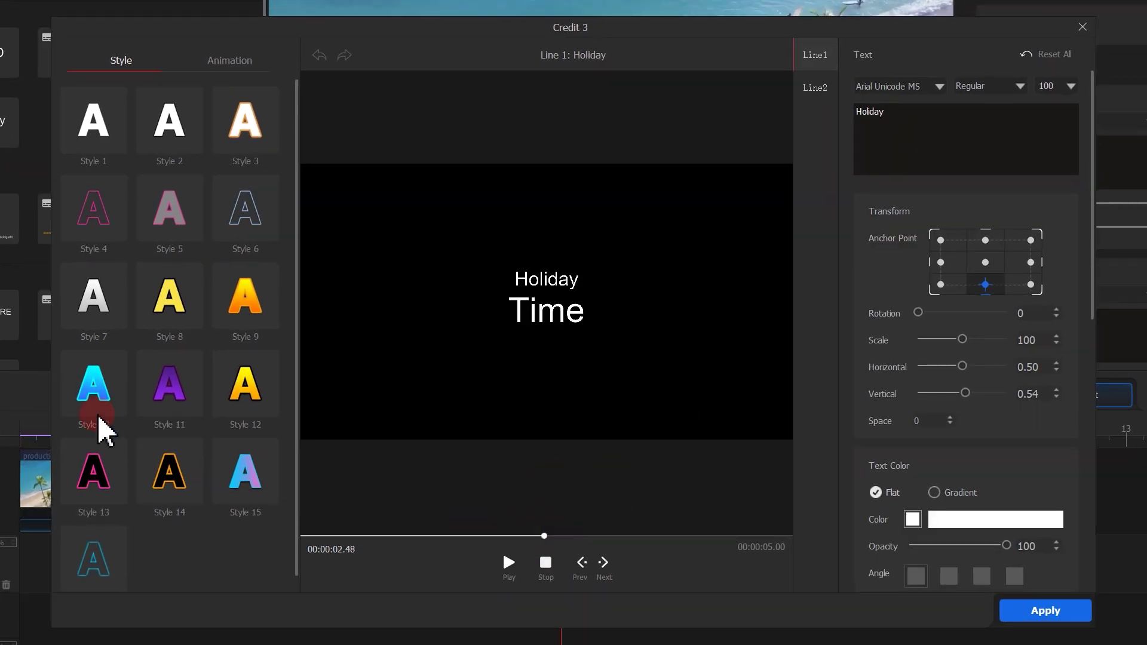
click(98, 412)
click(166, 313)
click(816, 91)
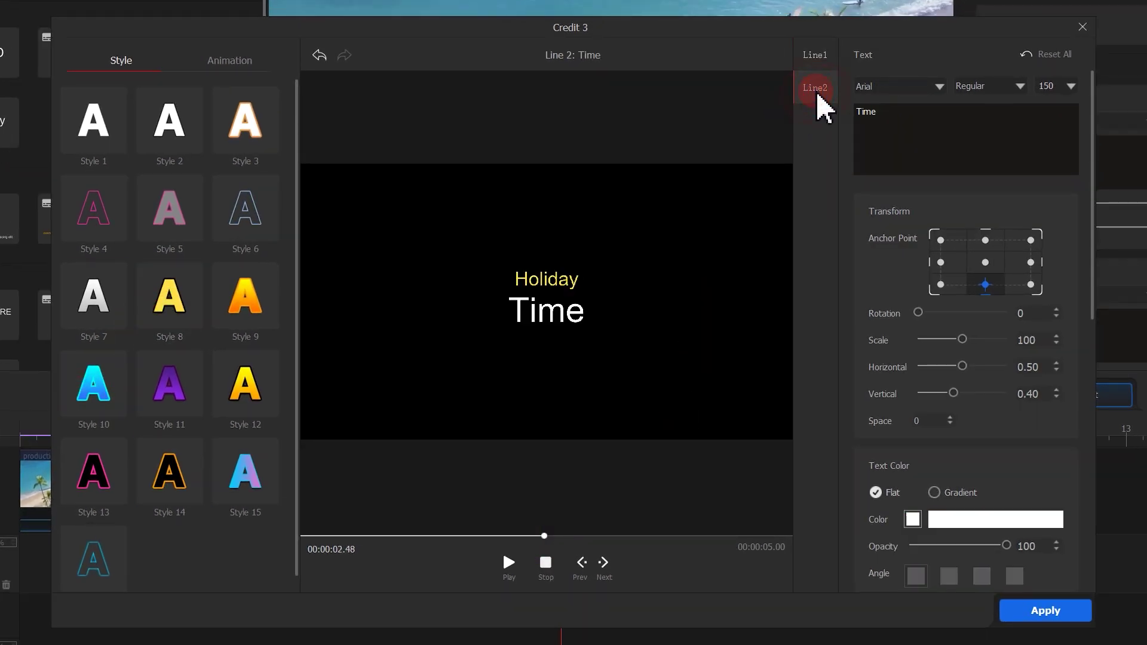
click(176, 316)
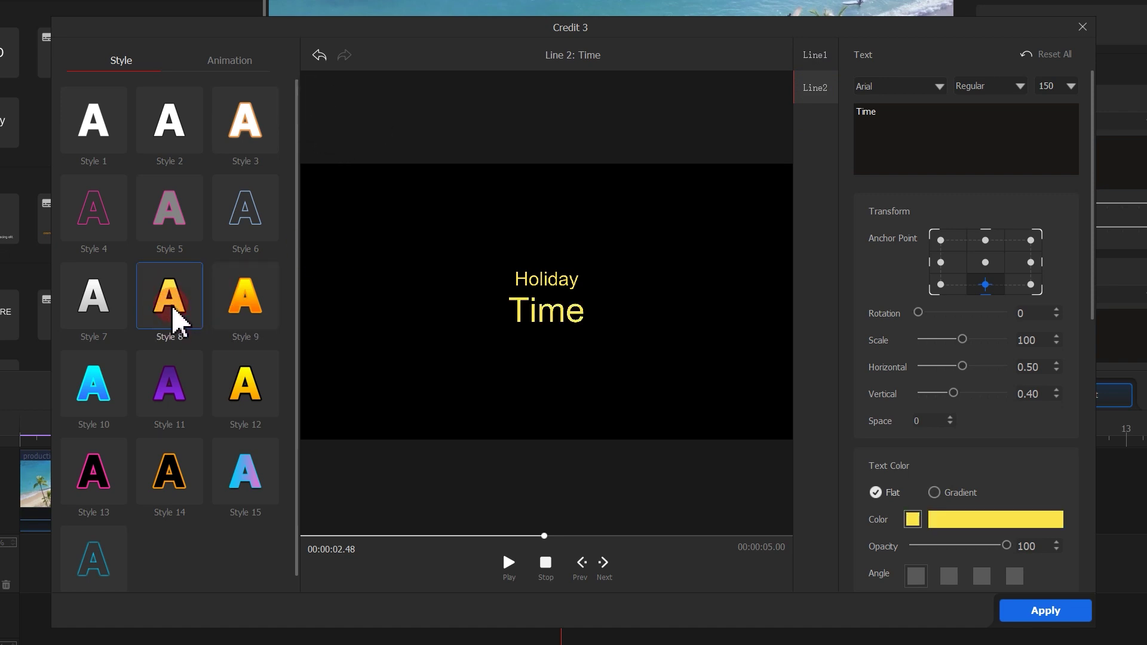
Animate Time with Right Roll and Holiday with Left Roll, then apply the changes.
click(239, 60)
click(177, 118)
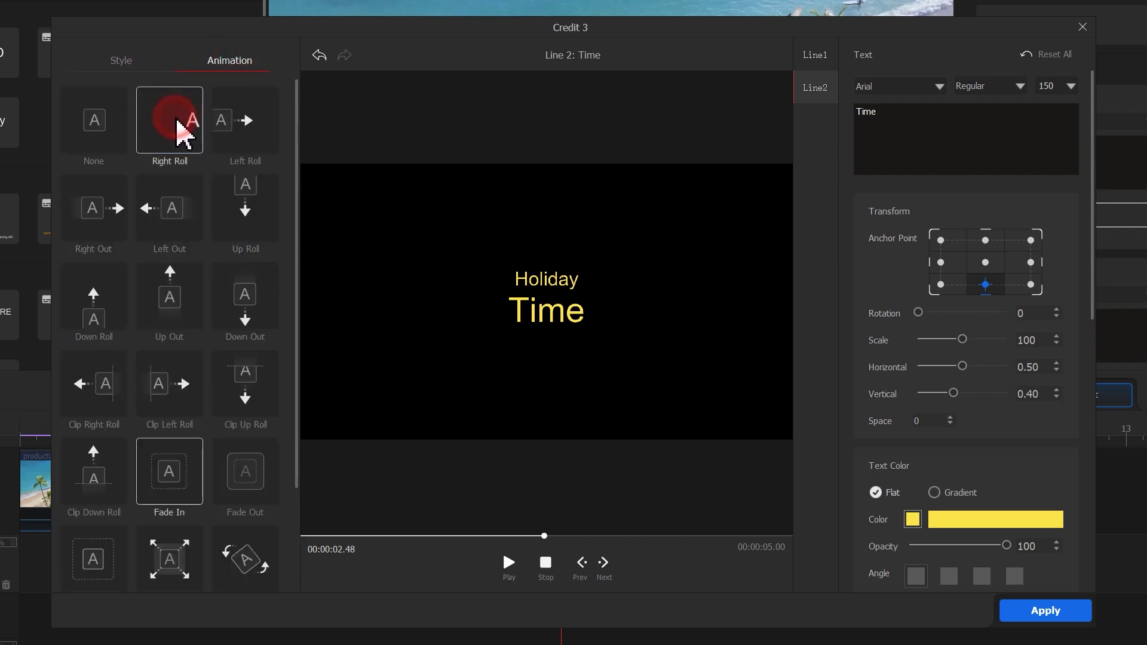
click(829, 62)
click(261, 113)
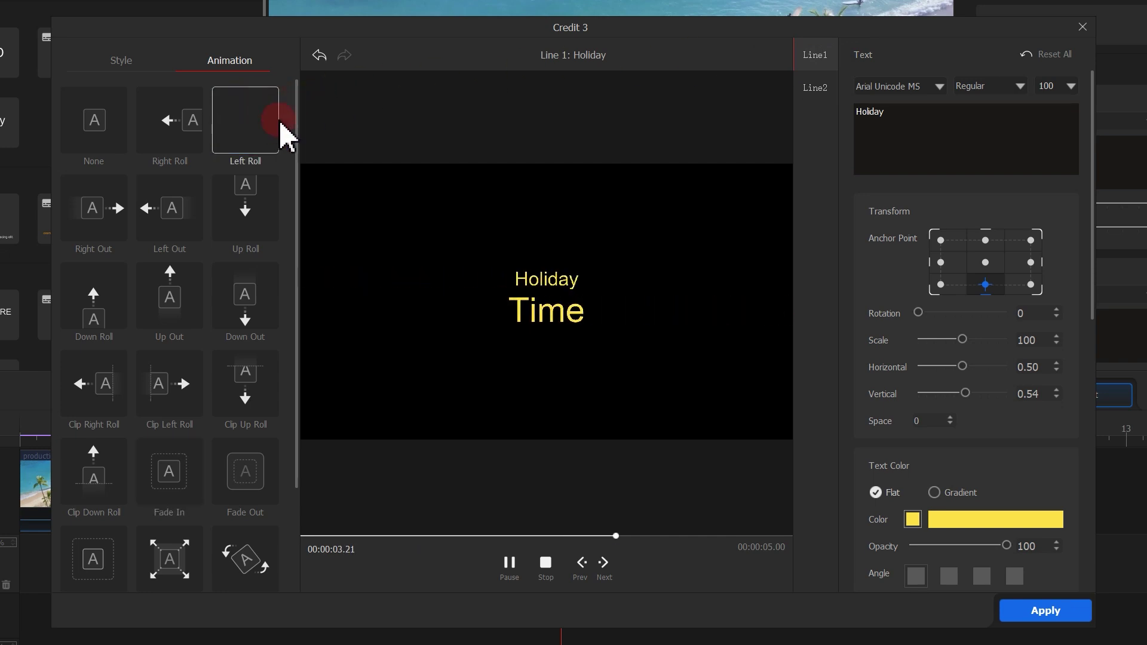
click(1059, 609)
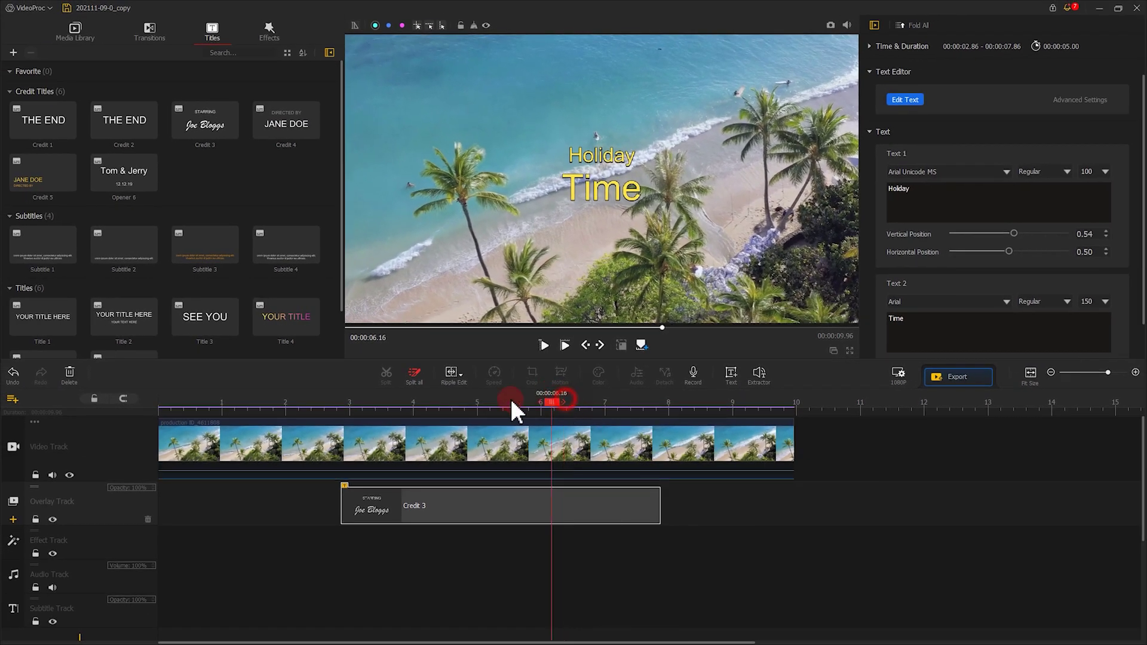
drag(511, 399, 342, 400)
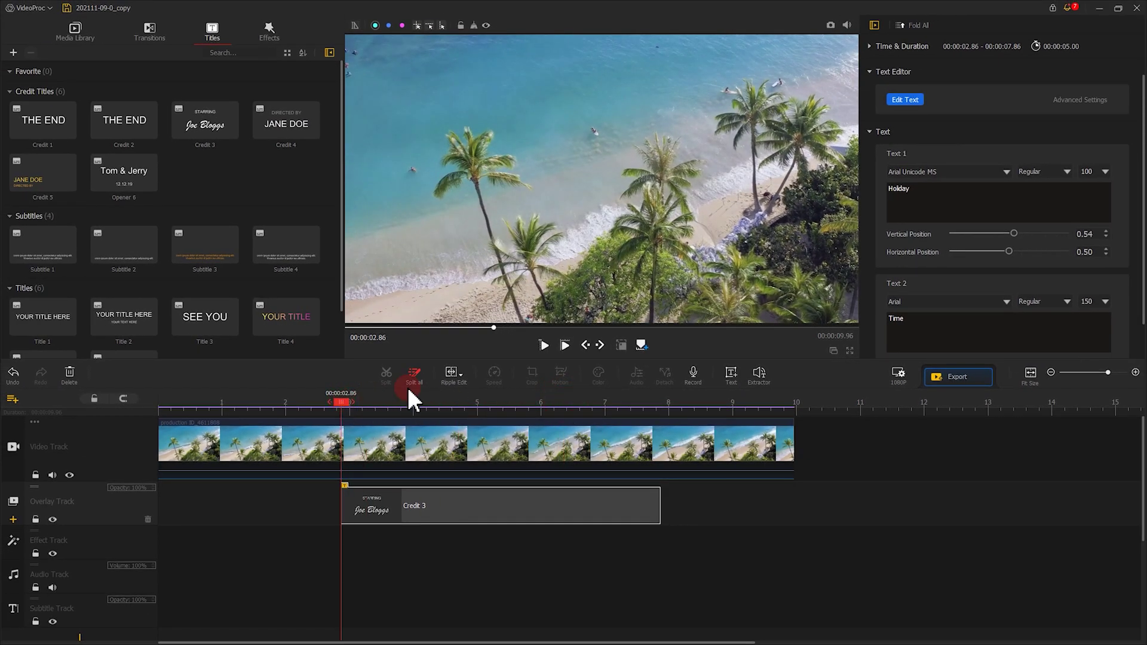
click(541, 345)
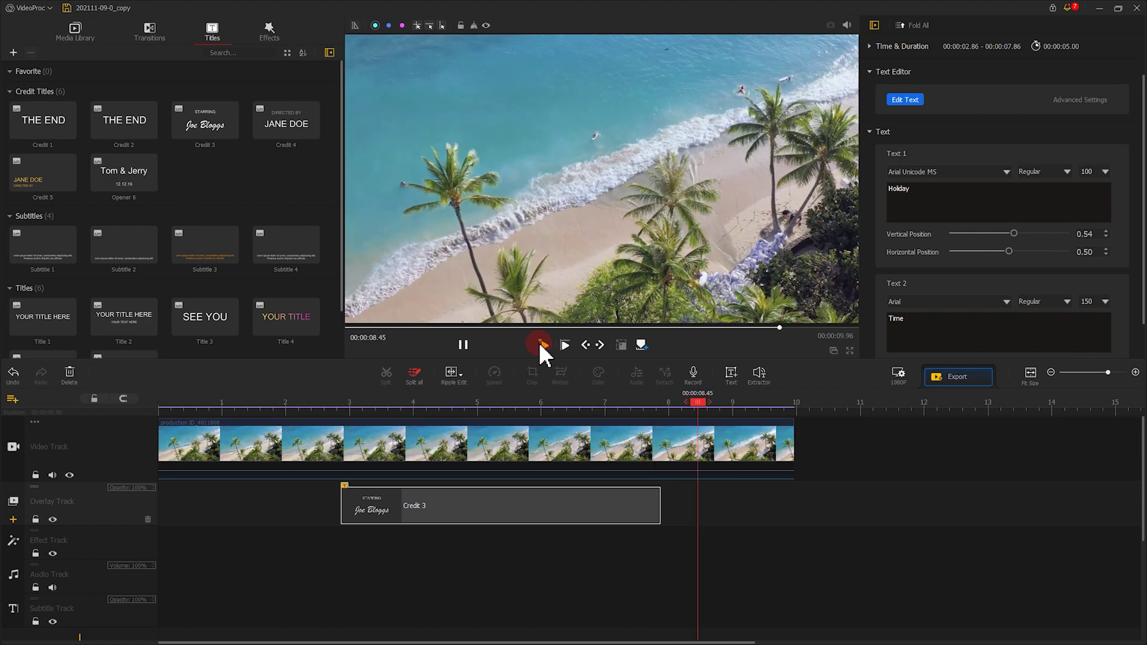
click(465, 344)
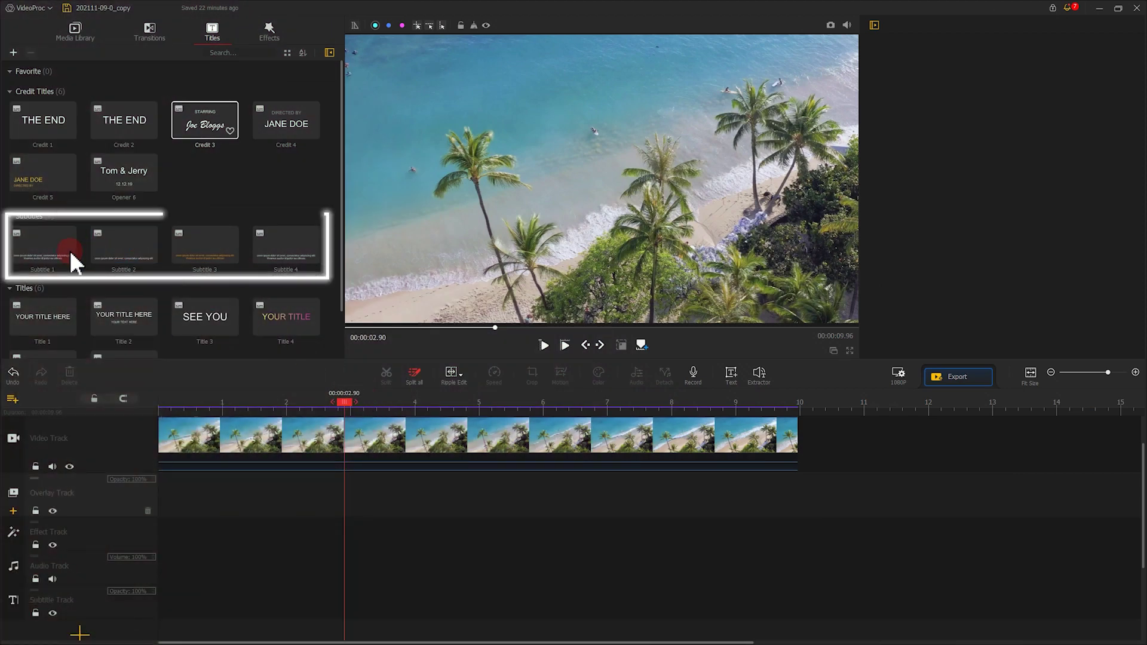
Place Subtitle 4 on the subtitle track (00:00:02.56–00:00:07.56), preview it, and delete its second text line.
click(217, 247)
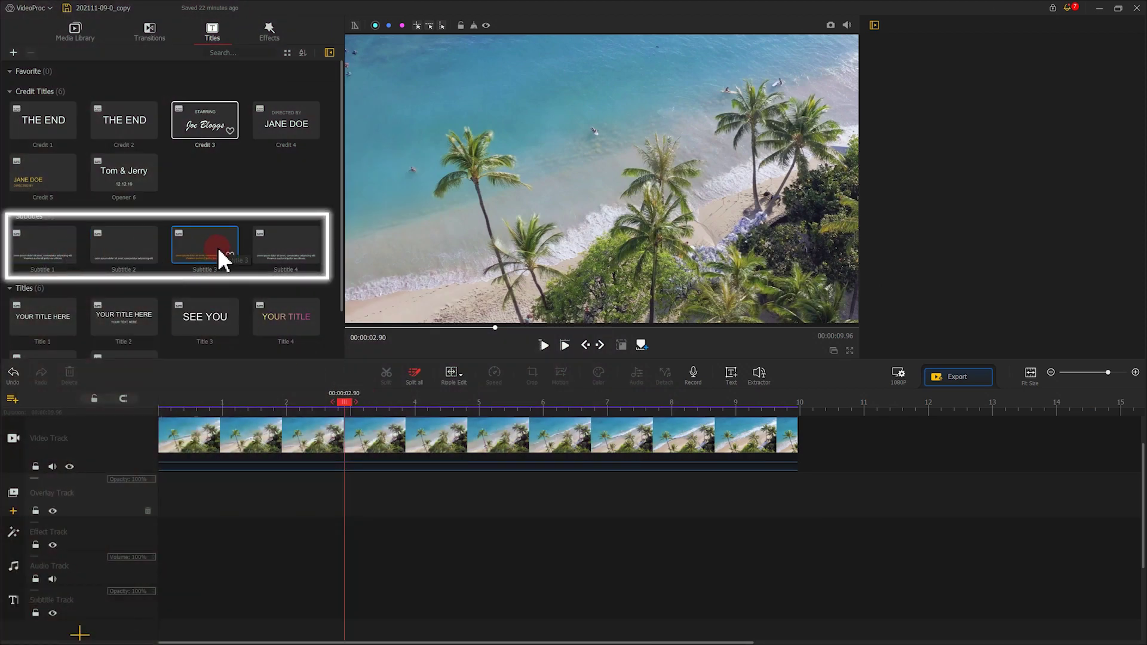
drag(291, 249, 334, 610)
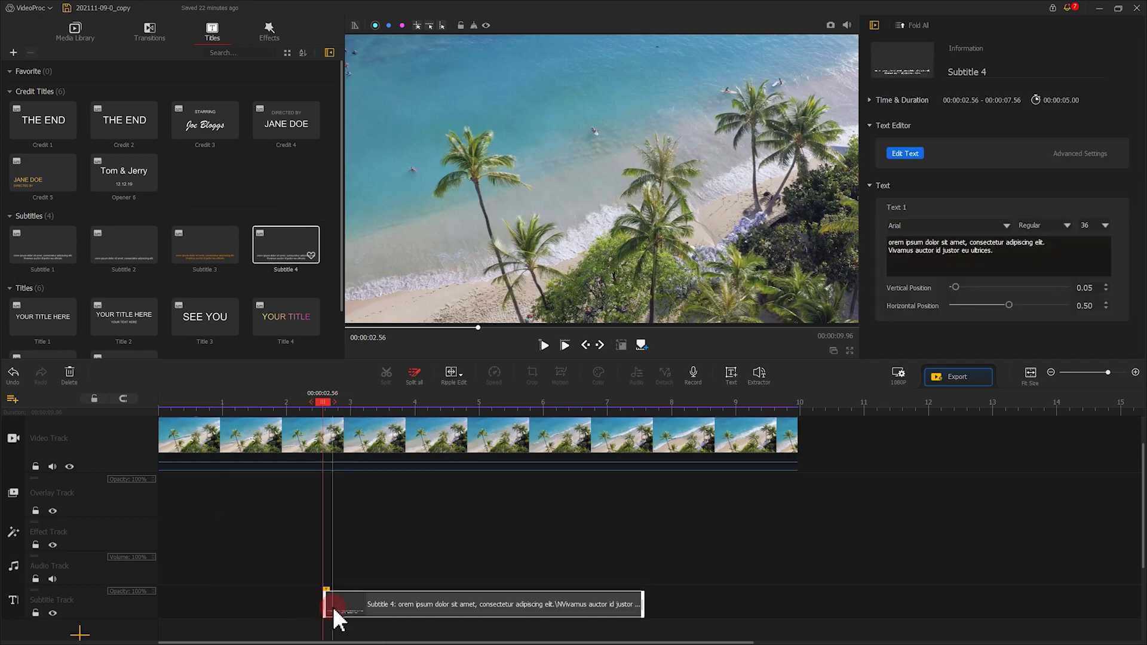
click(544, 345)
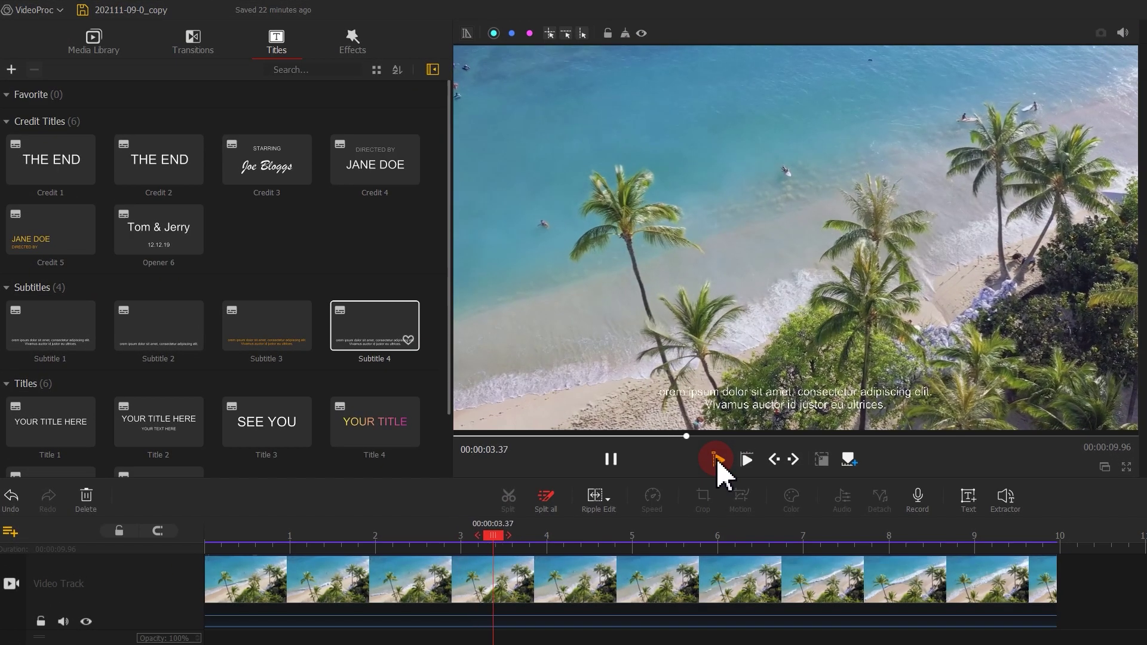
click(611, 460)
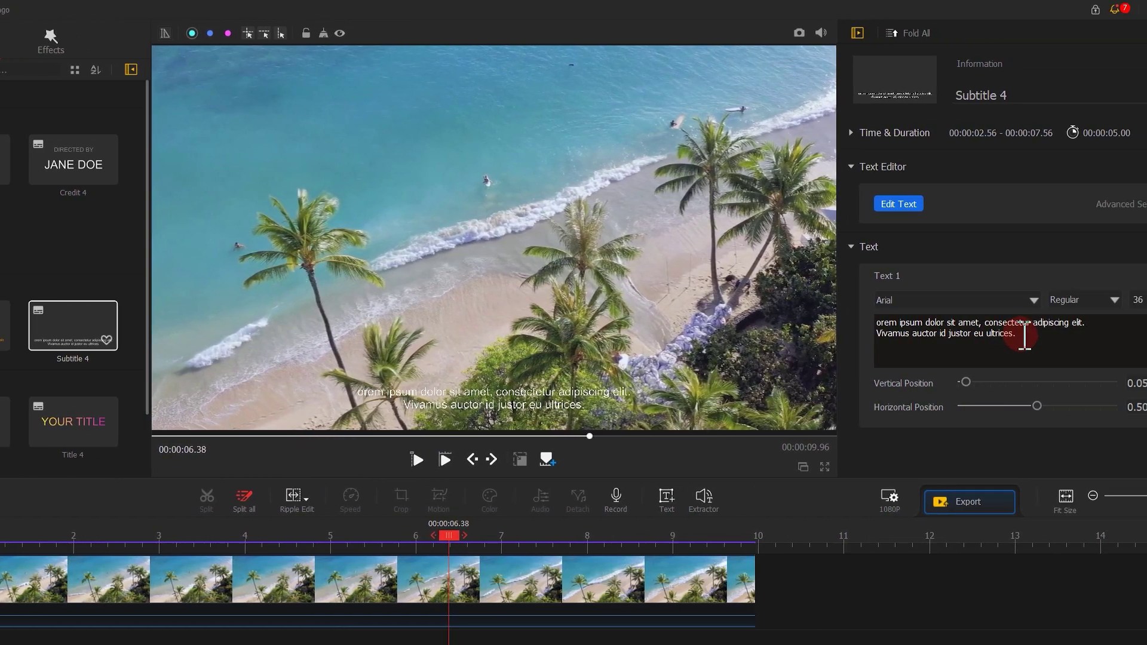
drag(944, 334, 782, 340)
key(BackSpace)
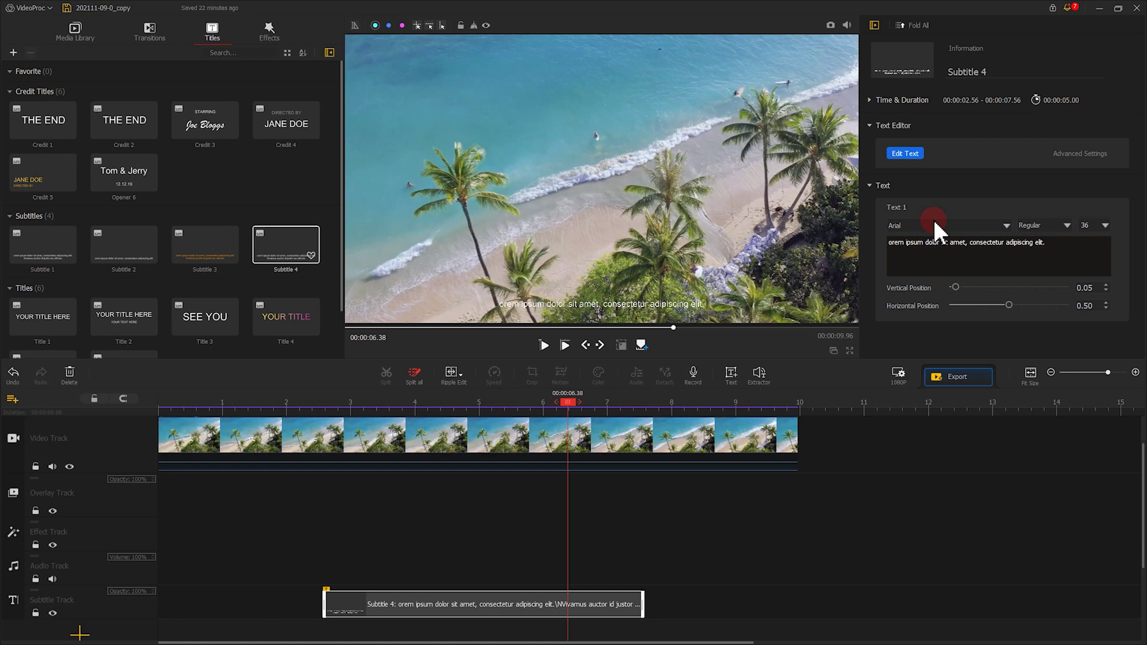
Open Subtitle 4's style editor and apply a yellow gradient preset such as Style 12.
click(904, 154)
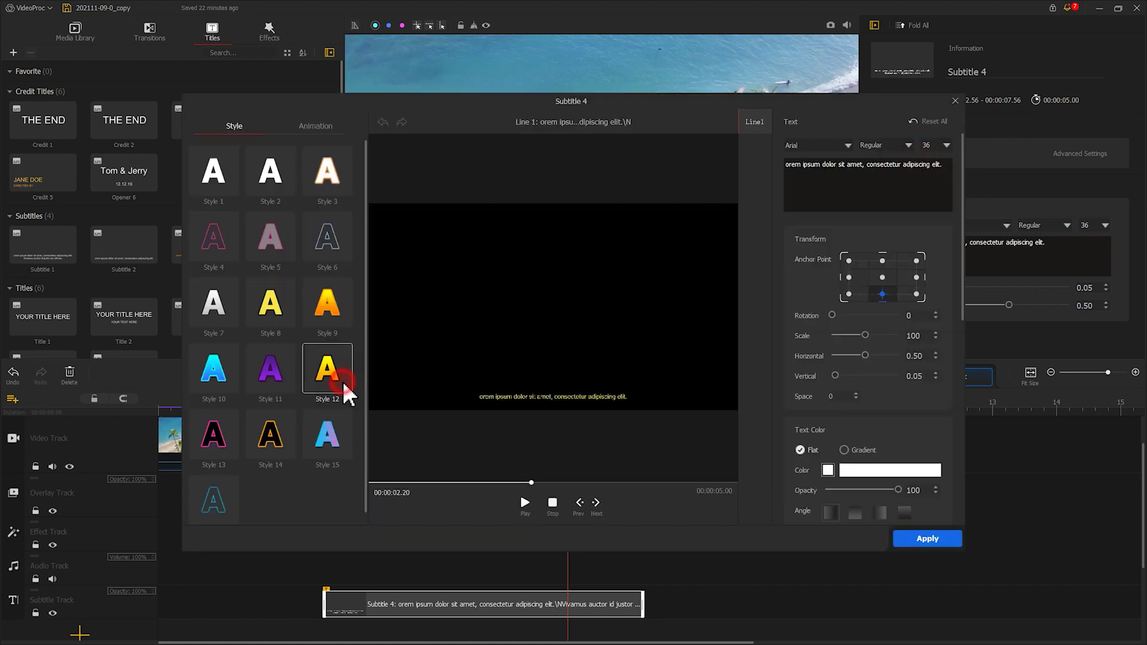
click(346, 388)
click(679, 276)
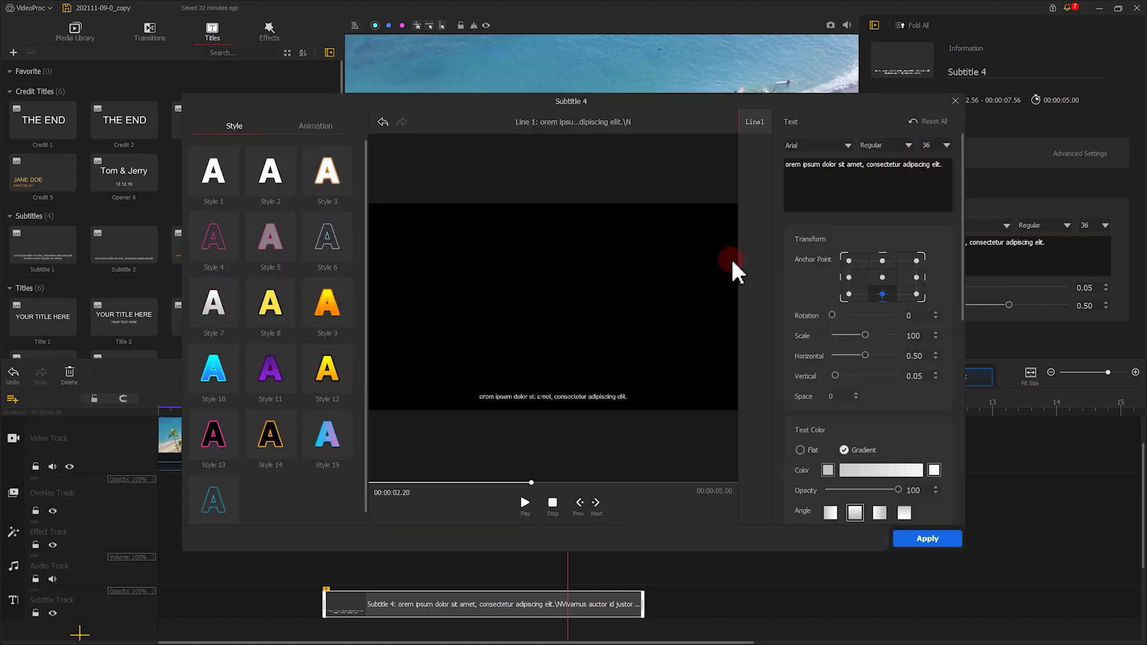